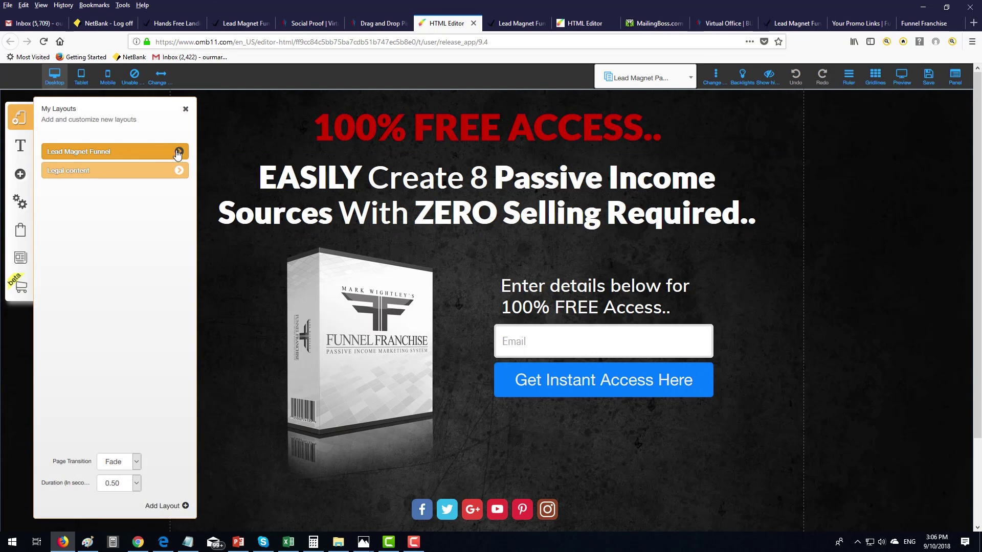
pyautogui.click(170, 152)
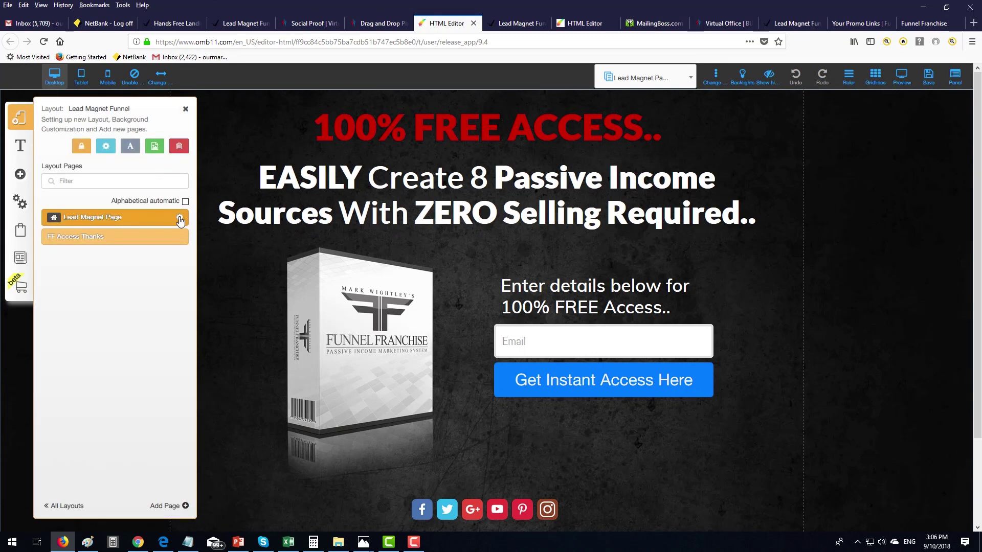
pyautogui.click(66, 507)
pyautogui.click(246, 385)
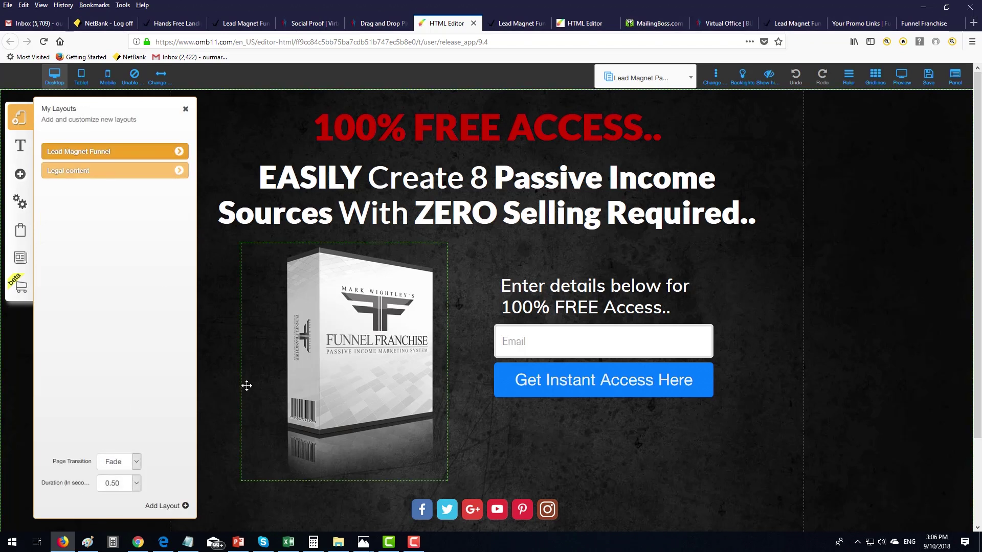
pyautogui.click(18, 123)
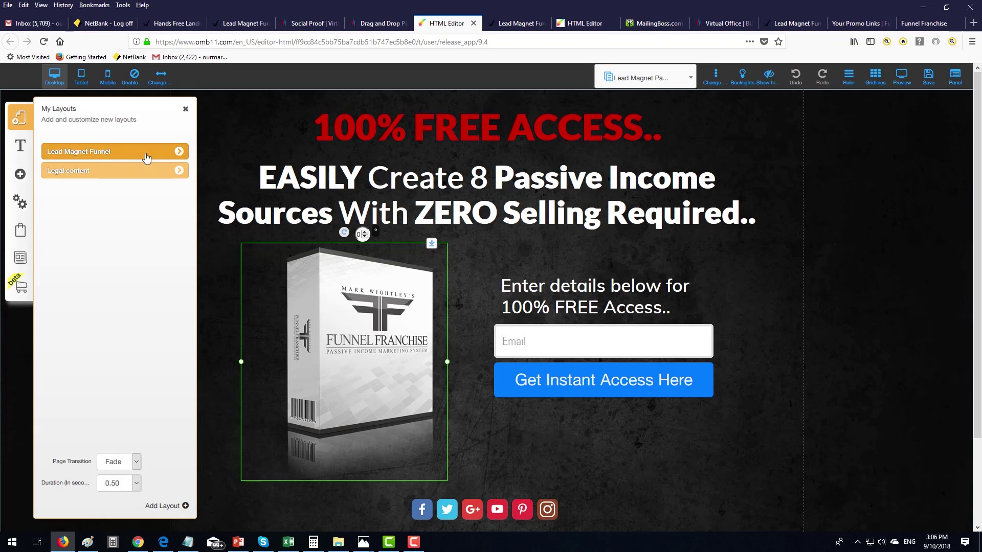
# - Open the conversion stats for the Lead Magnet Page in the Lead Magnet Funnel layout
pyautogui.click(179, 152)
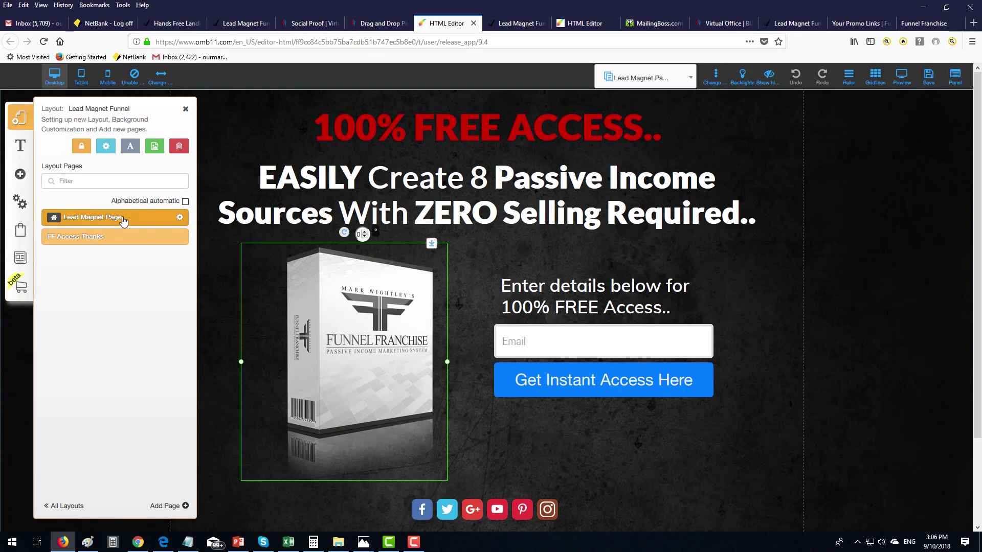
pyautogui.click(181, 219)
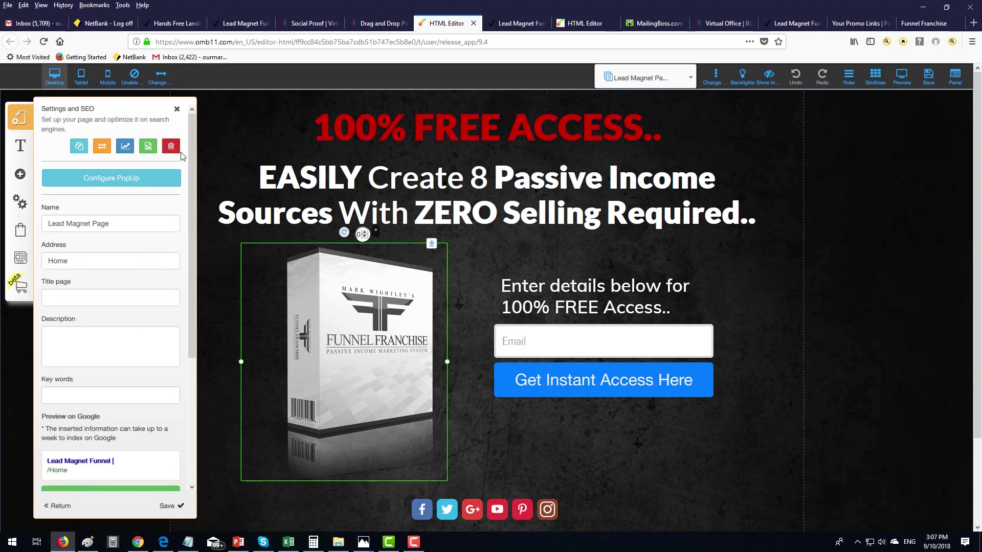
pyautogui.click(125, 148)
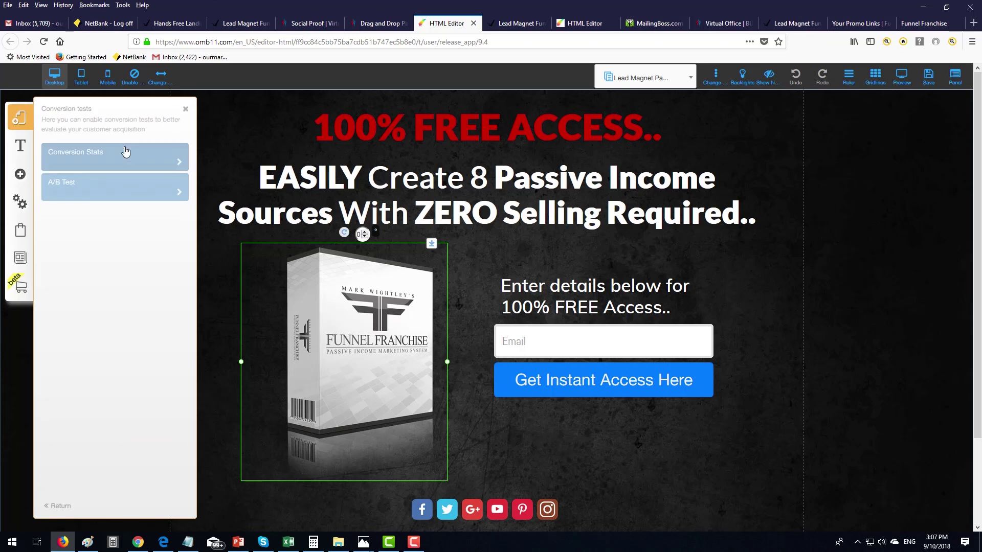
pyautogui.click(92, 162)
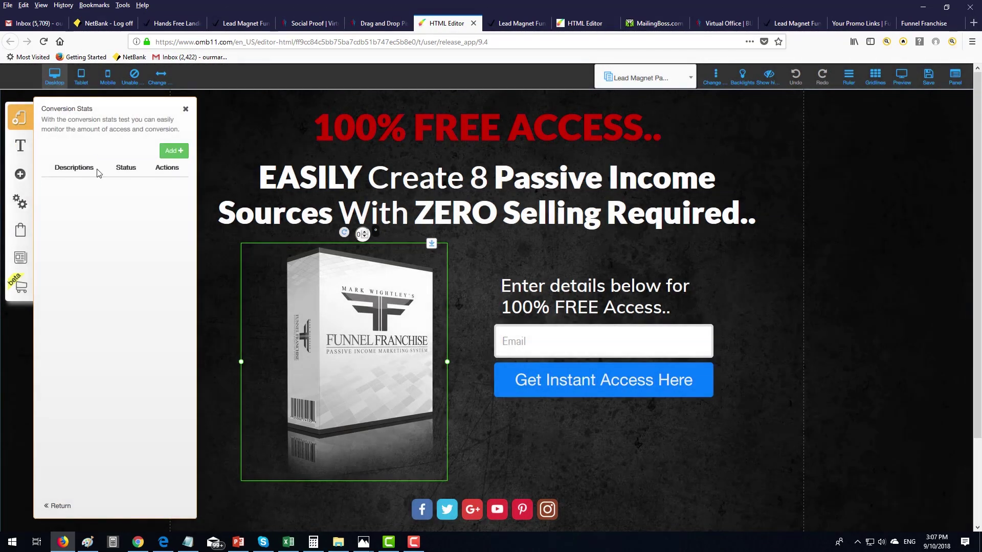
# - Add a conversion test described as FF Optins with FF Access Thanks as its destination page, and save it
pyautogui.click(174, 152)
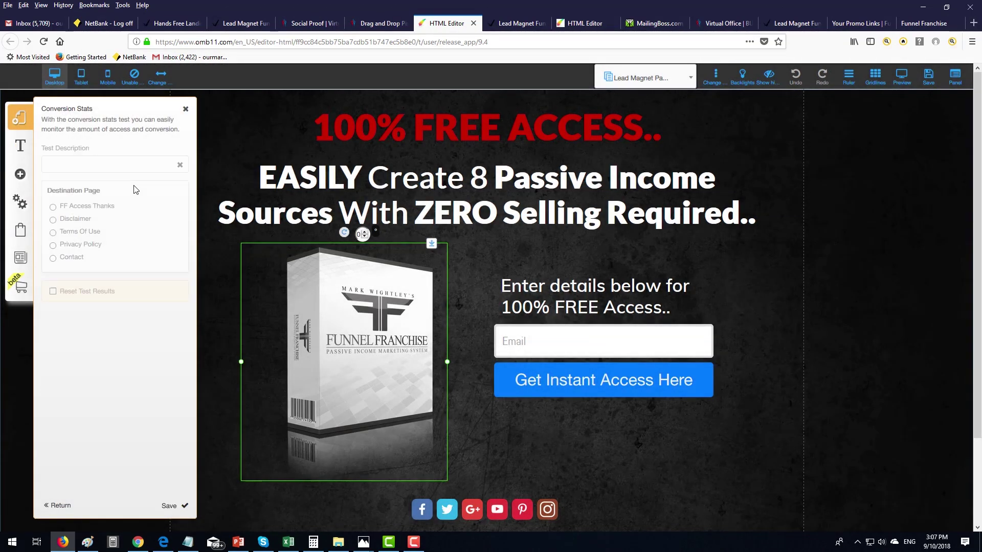
pyautogui.click(77, 164)
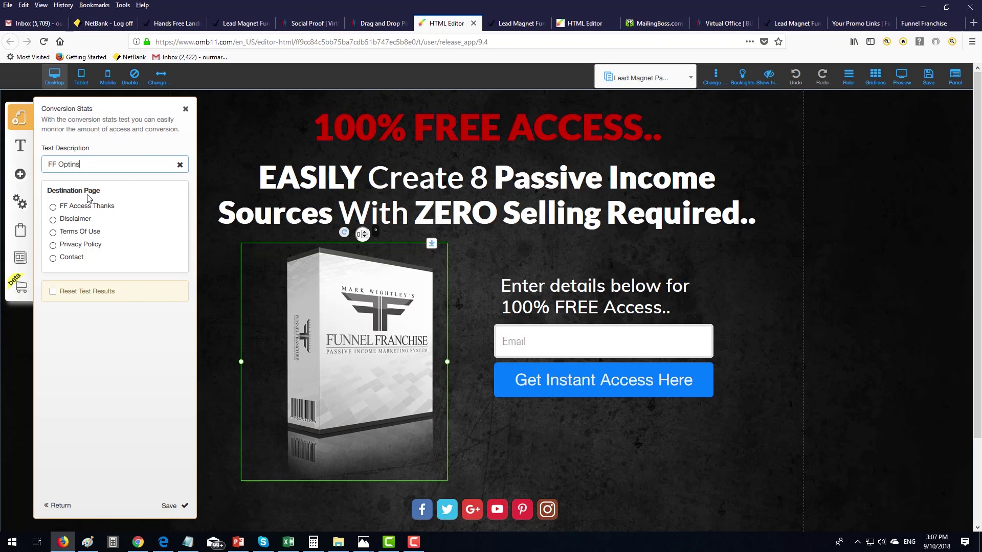
pyautogui.click(53, 209)
pyautogui.click(170, 506)
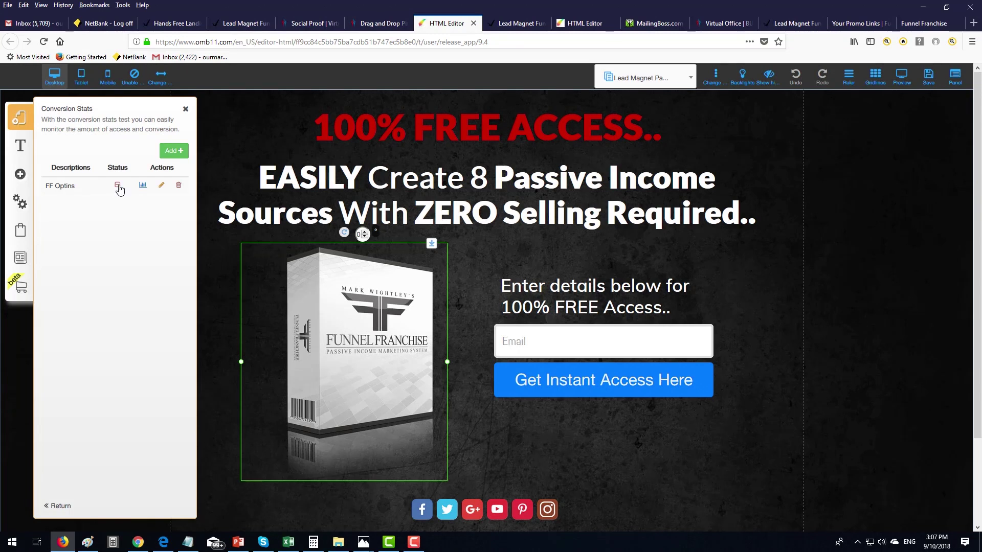
# - Activate the FF Optins conversion test and close the conversion test settings
pyautogui.click(118, 186)
pyautogui.click(59, 506)
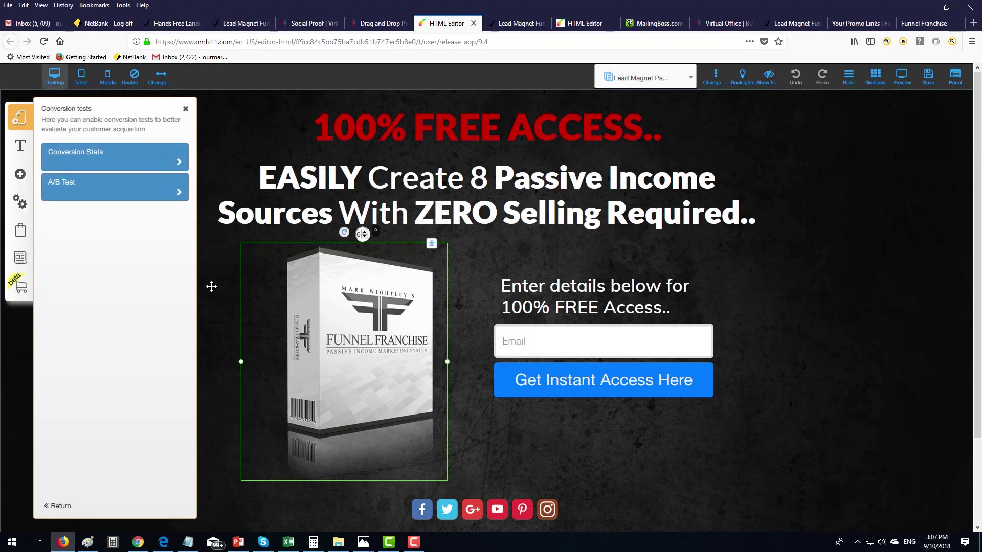
pyautogui.click(185, 110)
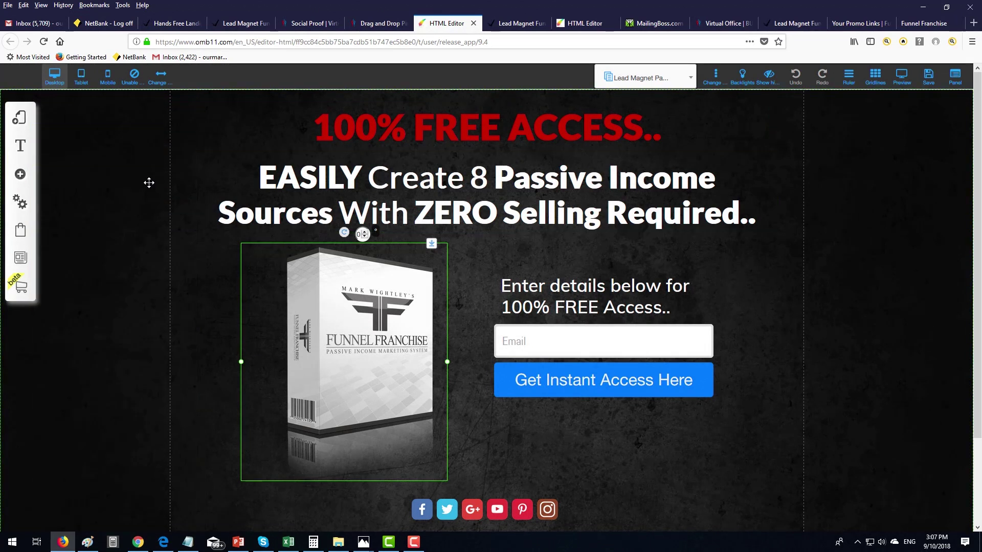
# - Save all site changes and dismiss the resulting alert
pyautogui.click(928, 76)
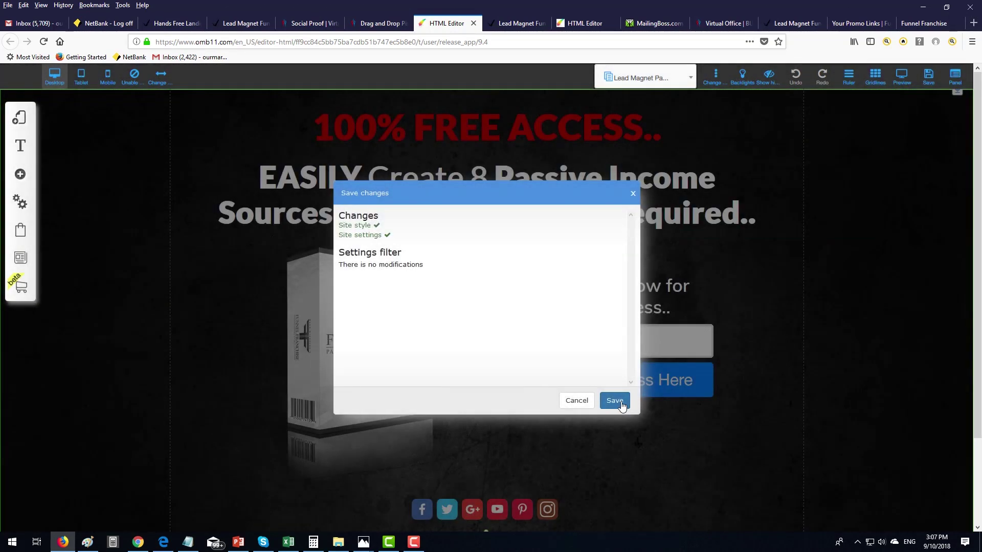
pyautogui.click(615, 400)
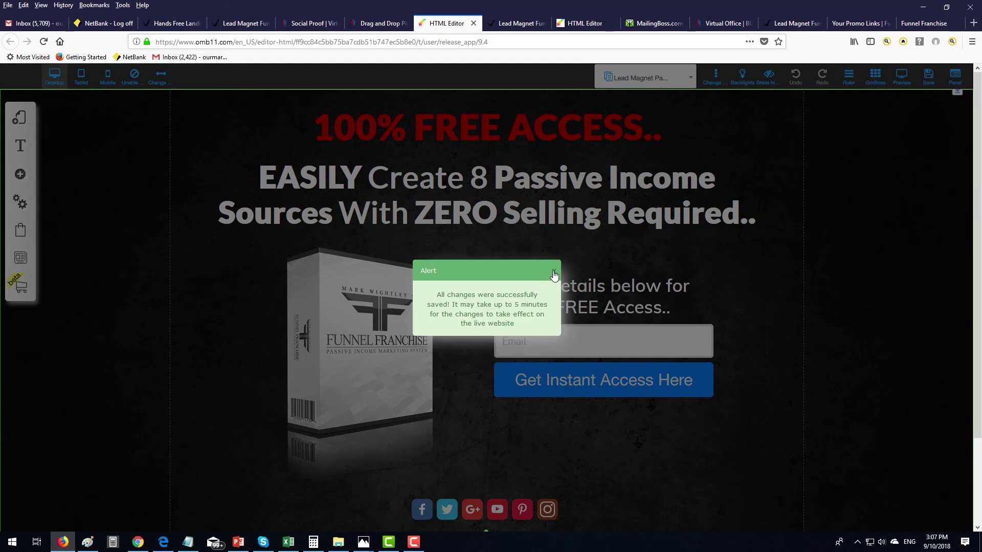
pyautogui.click(554, 274)
# - Open the live freefunnel site from the My sites list
pyautogui.click(376, 23)
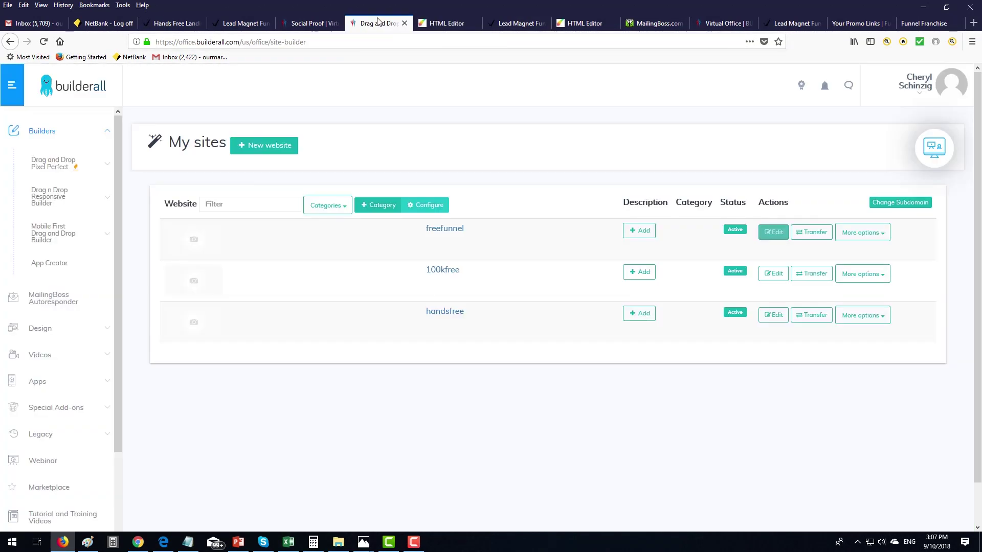
pyautogui.click(445, 23)
pyautogui.click(384, 23)
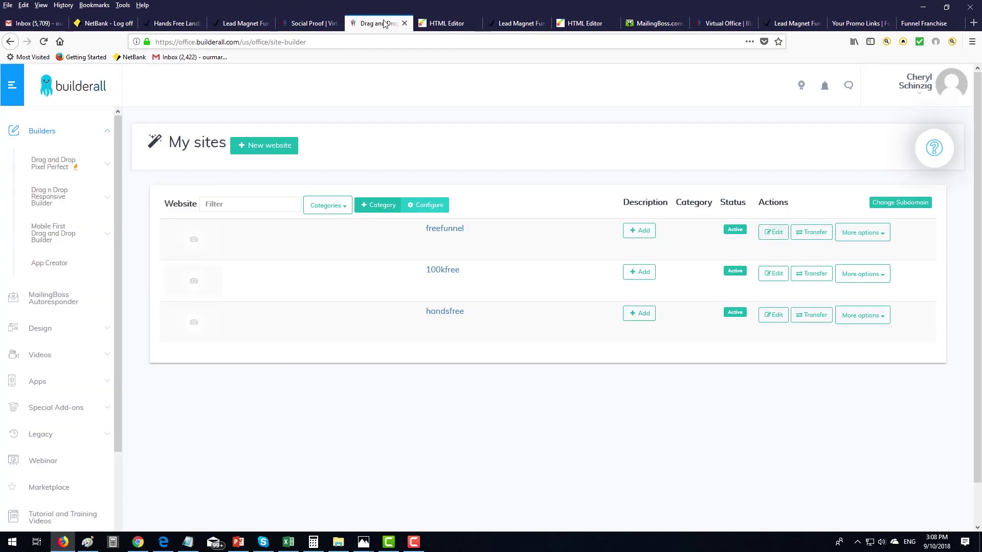
pyautogui.click(445, 229)
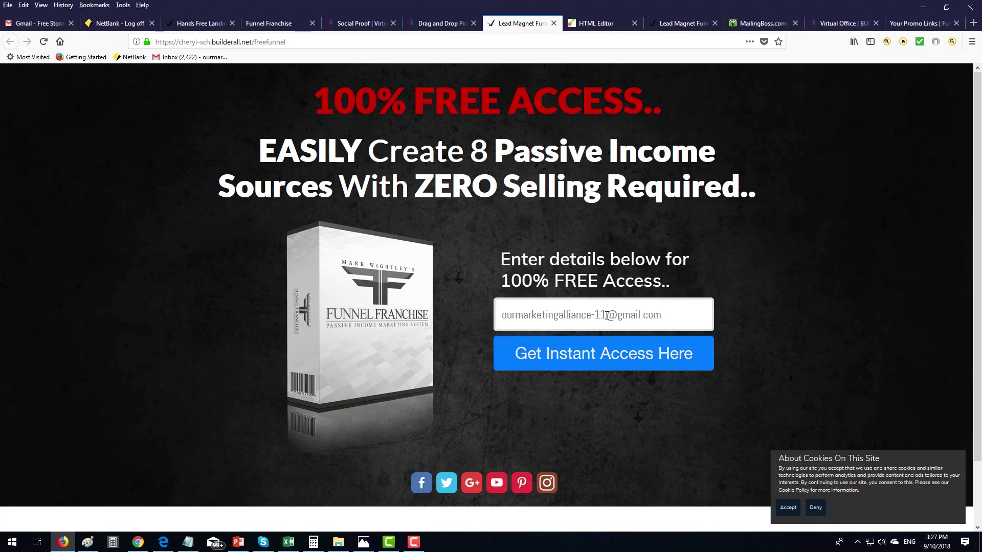
# - Submit the opt-in form with a test e-mail address and continue to the video and free account registration page
pyautogui.write('31')
pyautogui.click(587, 366)
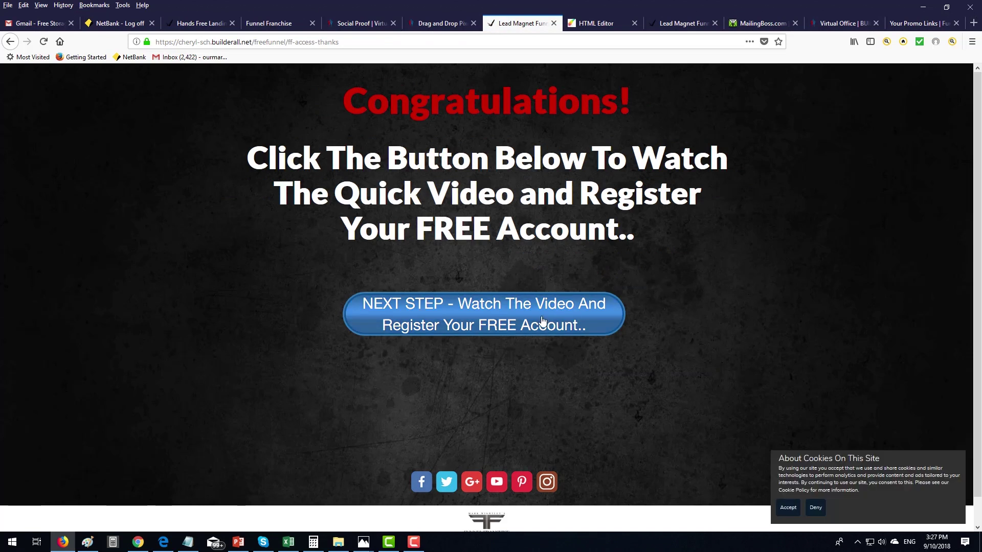
pyautogui.click(491, 310)
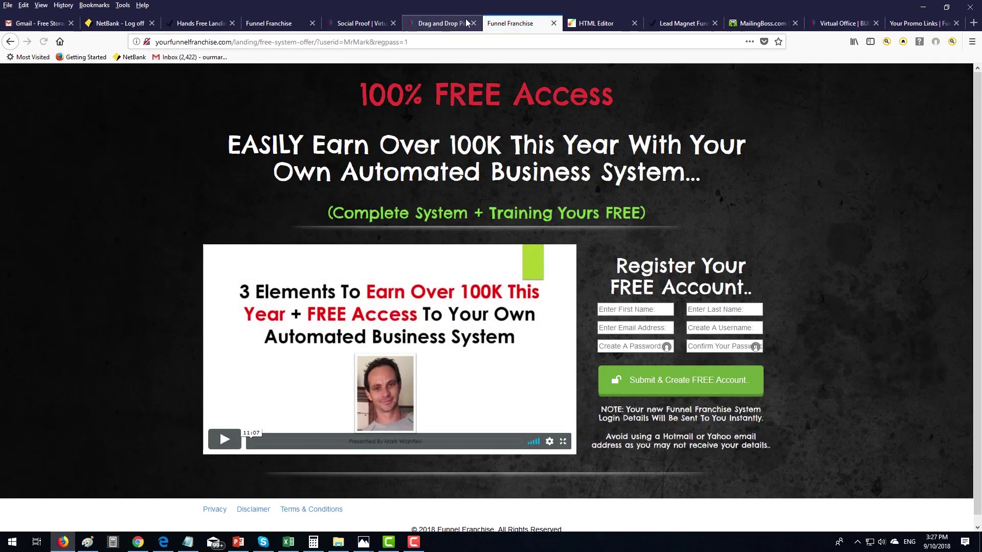
# - Close the registration page, reopen the freefunnel site for editing, and bring up the Lead Magnet Page's conversion stats
pyautogui.click(554, 23)
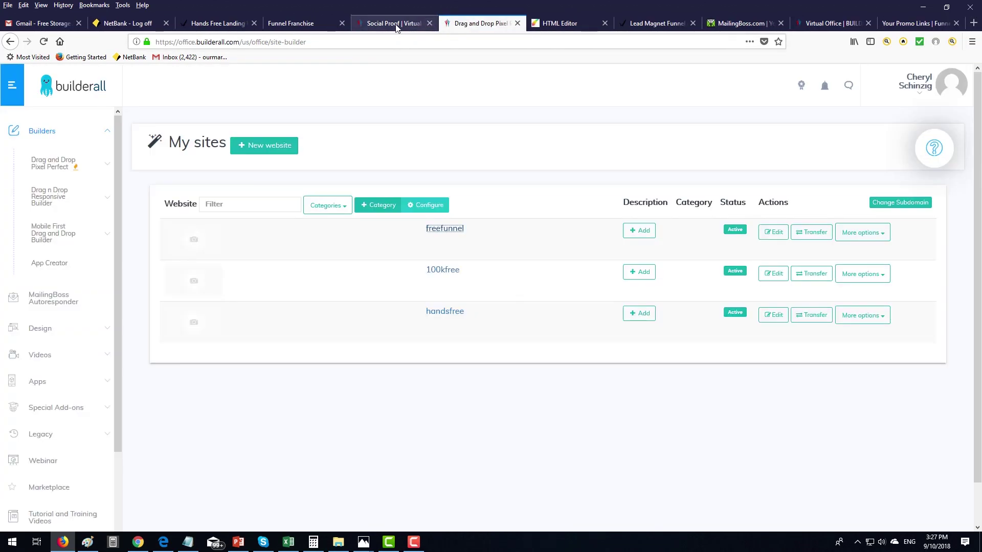
pyautogui.click(773, 231)
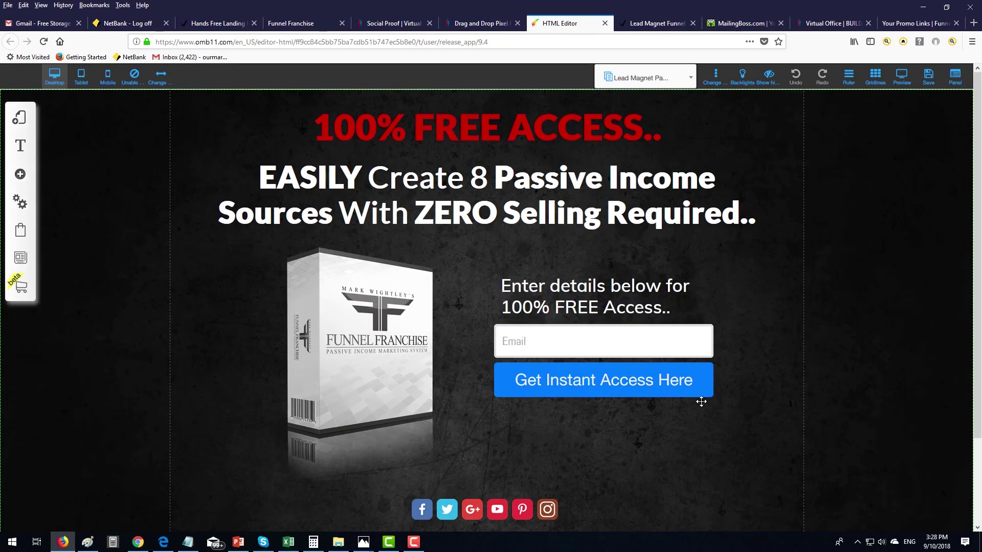
pyautogui.click(19, 118)
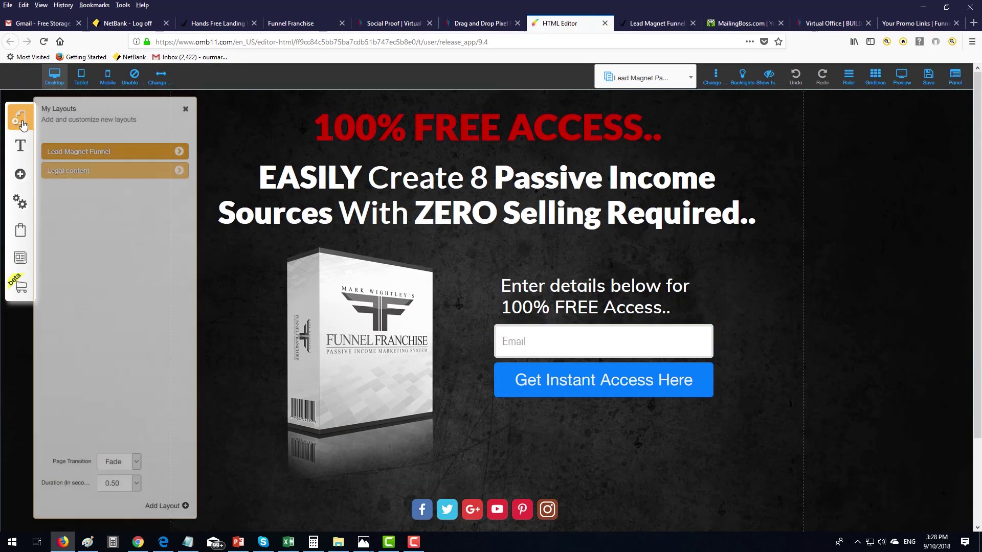
pyautogui.click(179, 152)
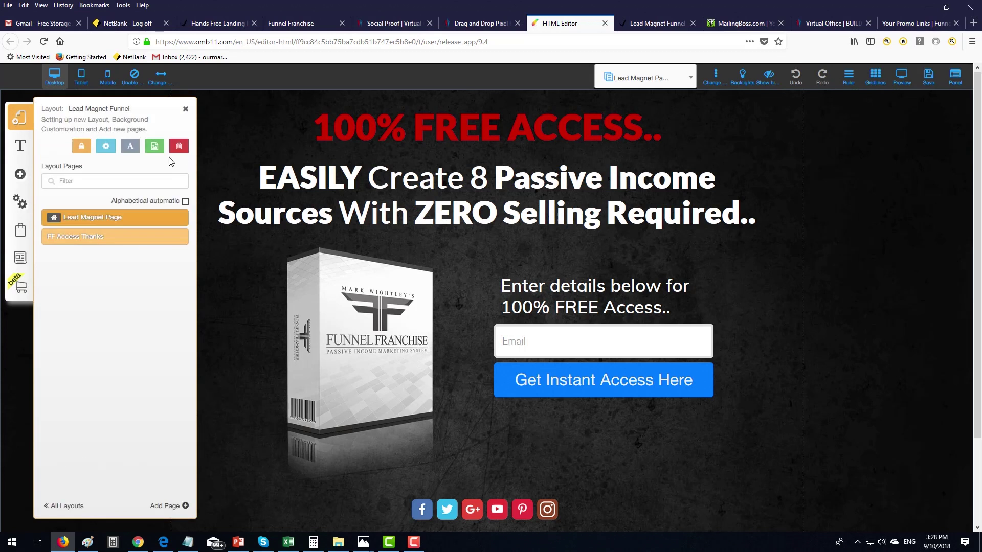
pyautogui.click(180, 220)
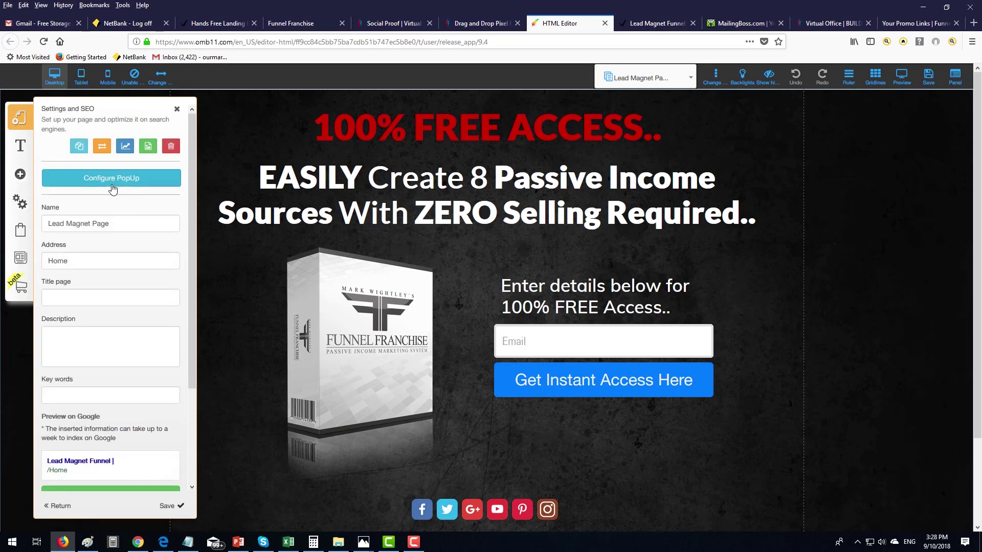
pyautogui.click(124, 147)
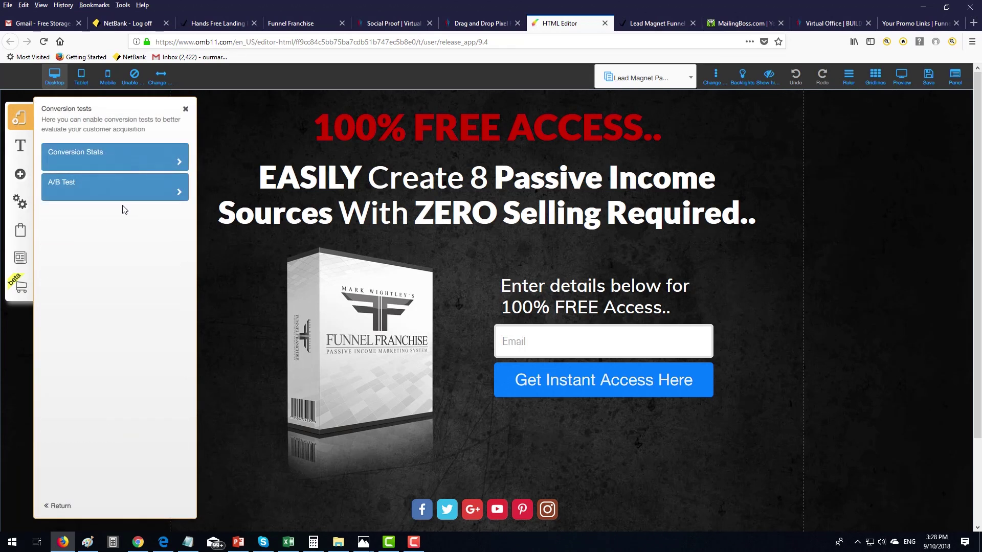
pyautogui.click(133, 162)
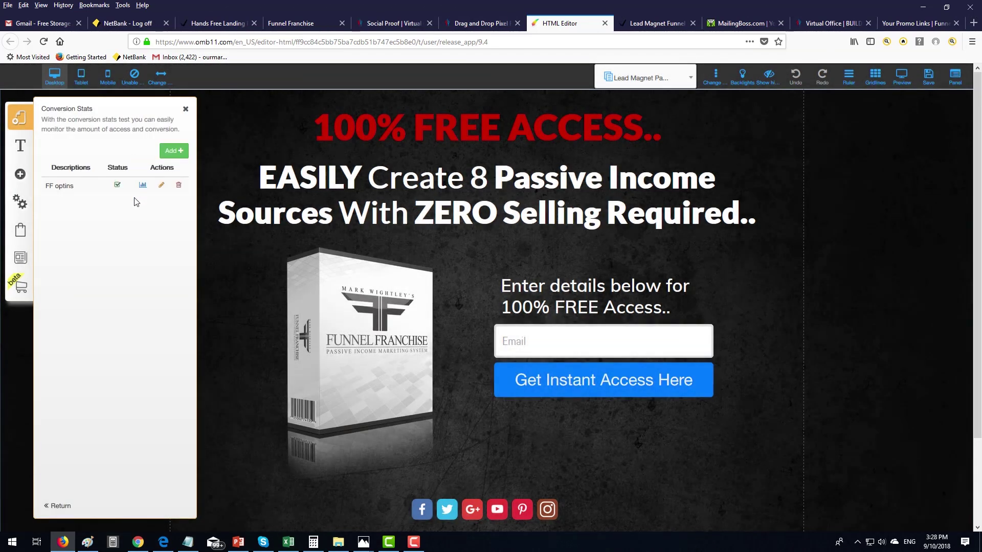
# - Review the FF optins action report for desktop, tablet and mobile devices, then close the report and conversion stats
pyautogui.click(143, 185)
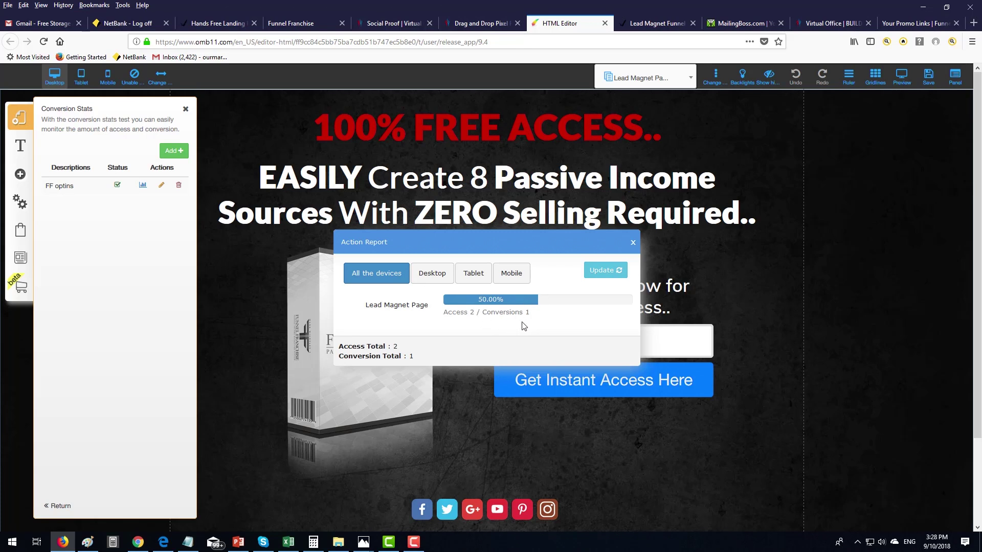
pyautogui.click(424, 282)
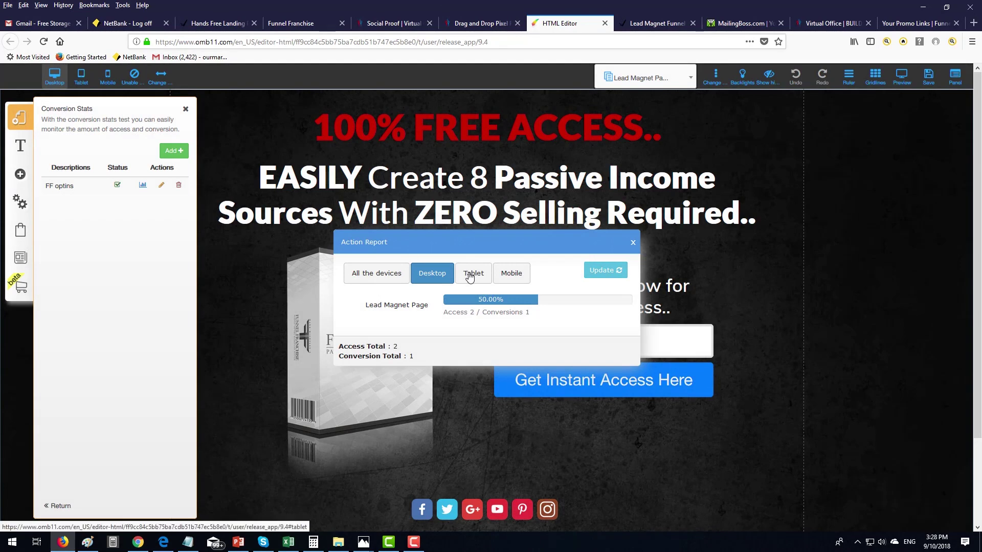
pyautogui.click(471, 275)
pyautogui.click(511, 275)
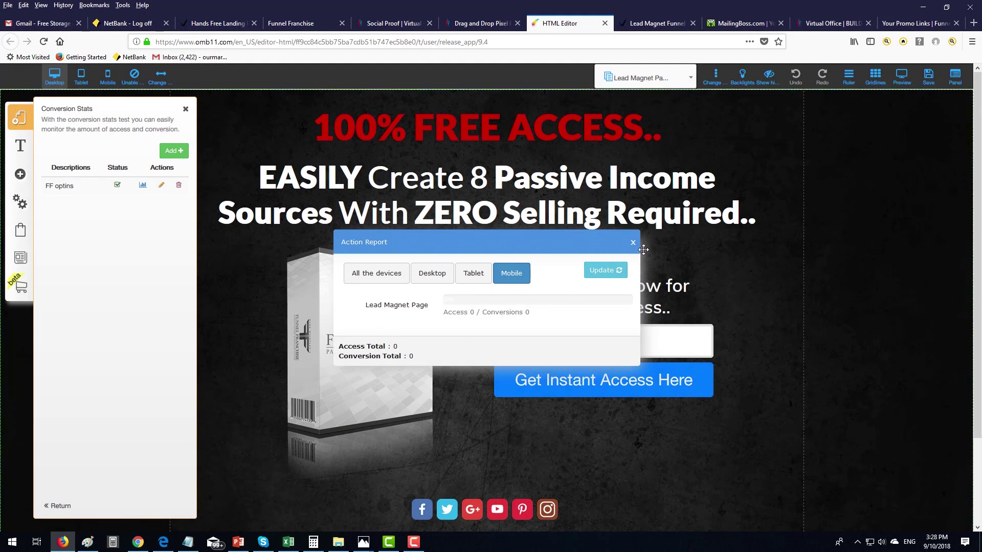
pyautogui.click(430, 274)
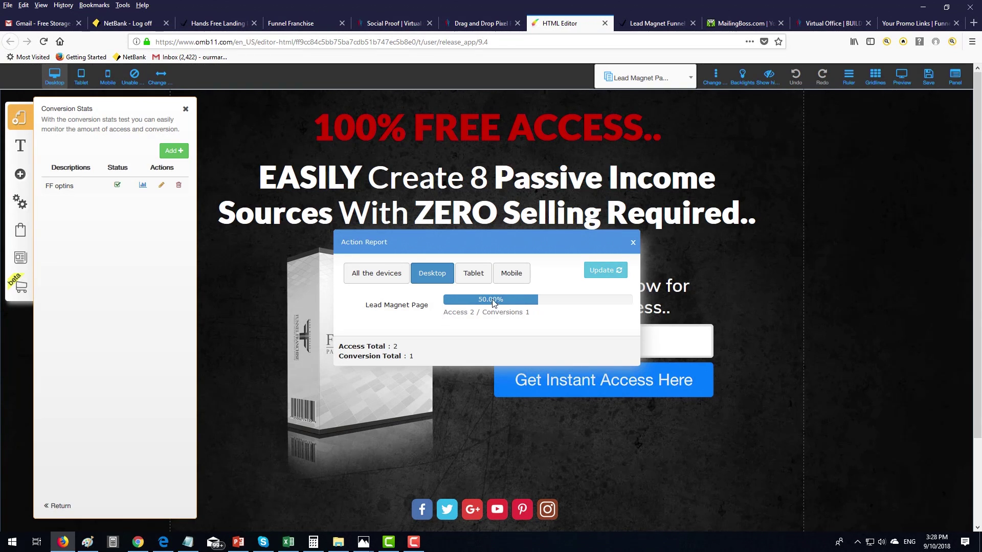
pyautogui.click(633, 243)
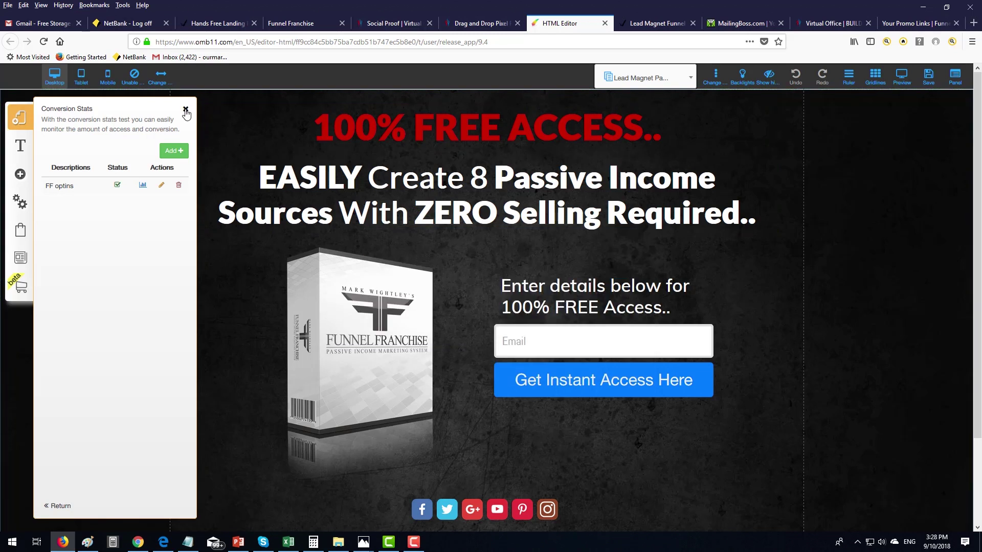
pyautogui.click(185, 110)
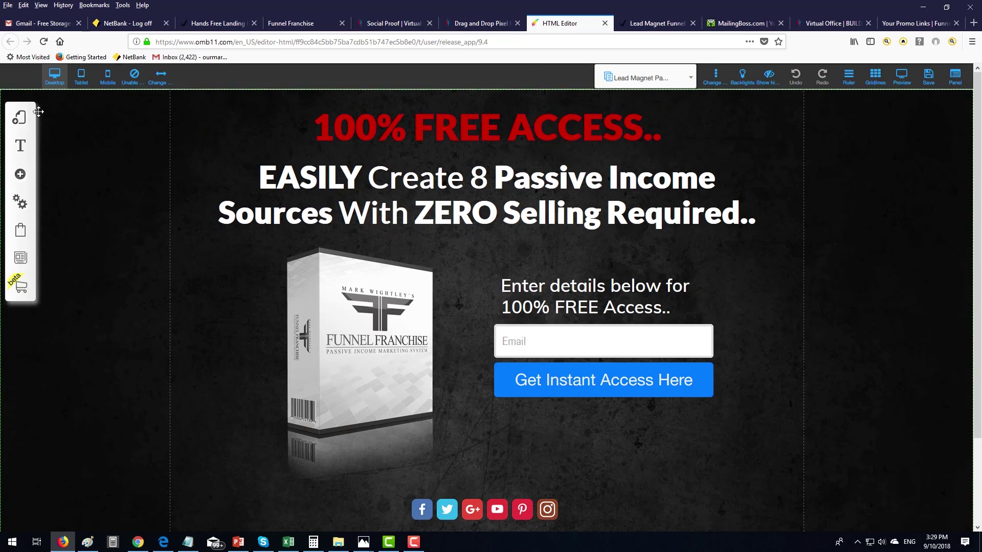
# - Switch to the FF Access Thanks page of the Lead Magnet Funnel layout and select its Congratulations! heading
pyautogui.click(19, 117)
pyautogui.click(183, 155)
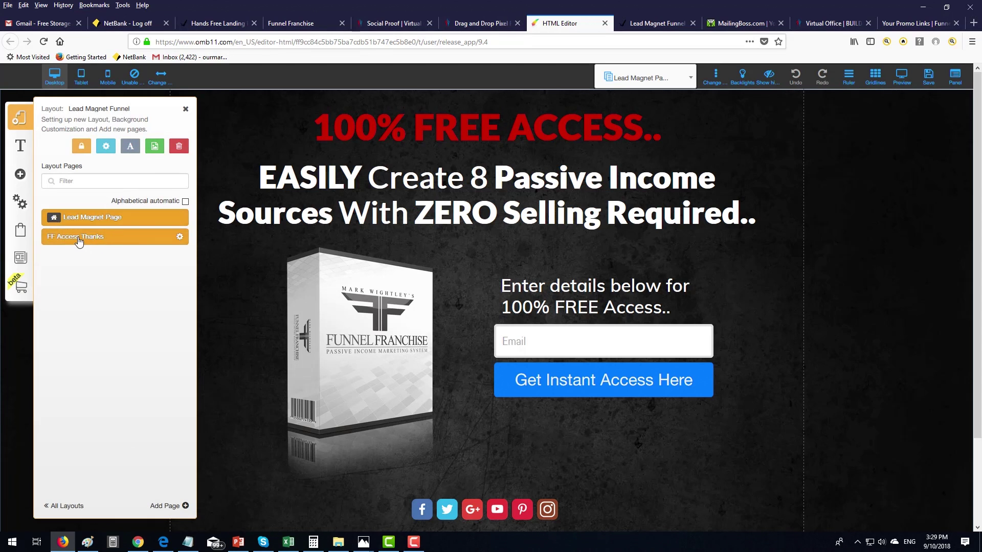
pyautogui.click(157, 239)
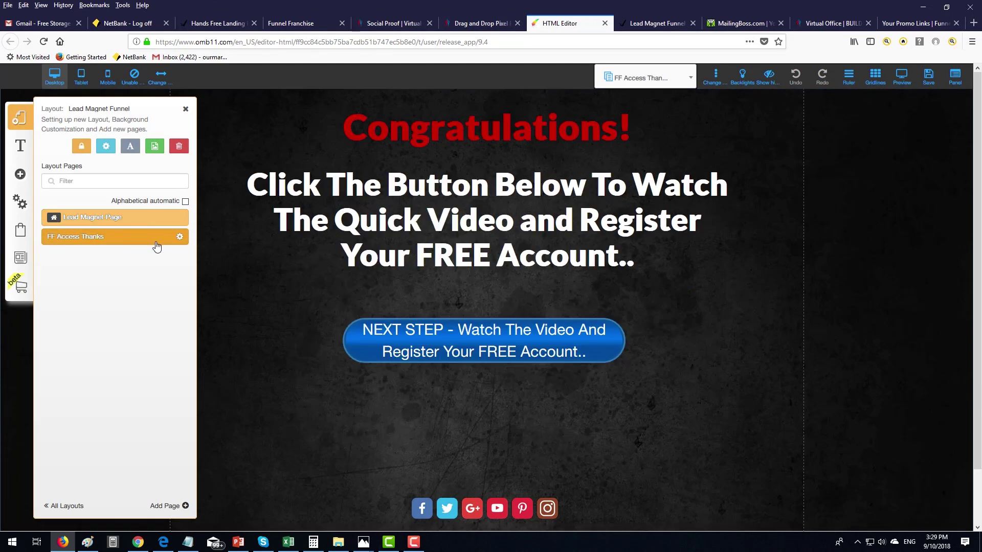
pyautogui.click(268, 123)
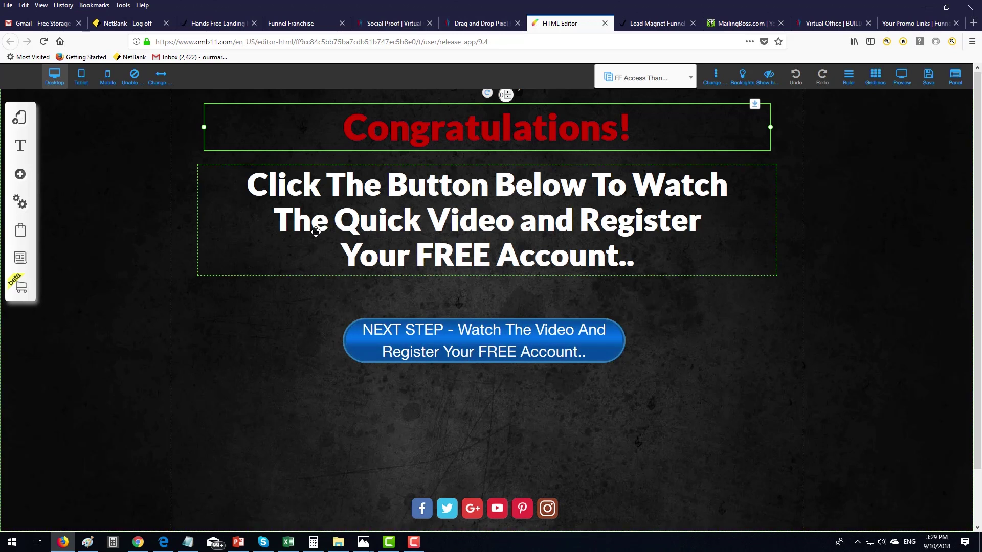
# - Create an action counter named "rego button" for the site, then close the counter list and settings
pyautogui.click(22, 209)
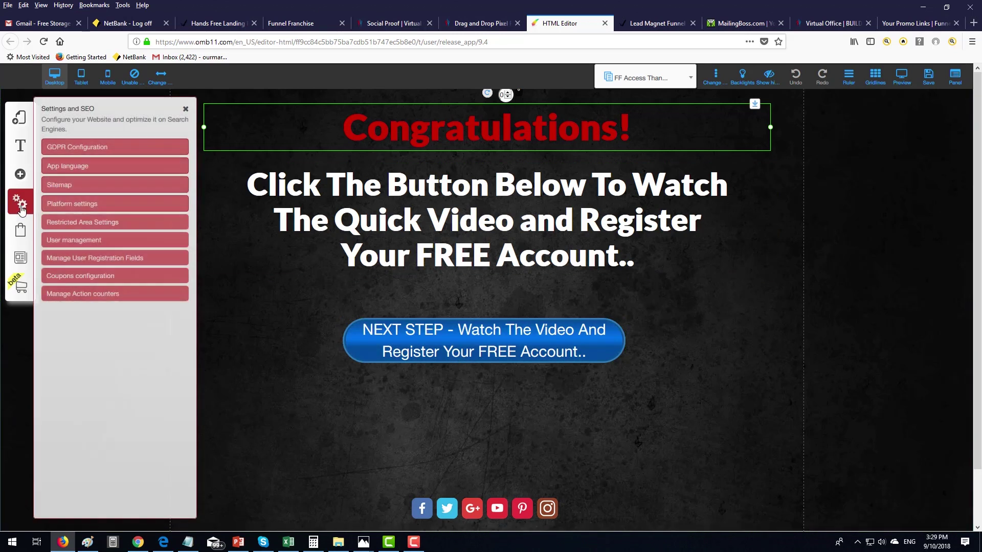
pyautogui.click(93, 297)
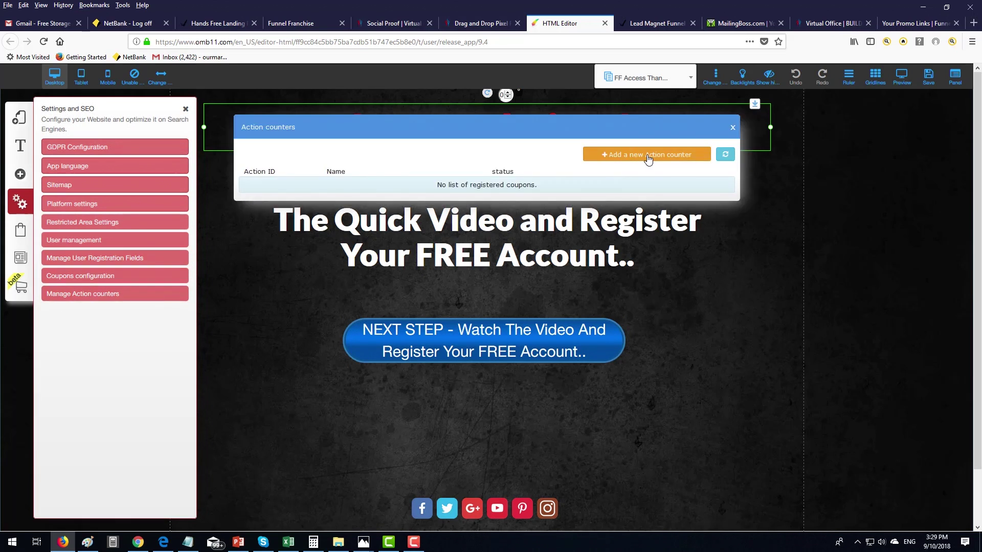
pyautogui.click(648, 160)
pyautogui.click(331, 164)
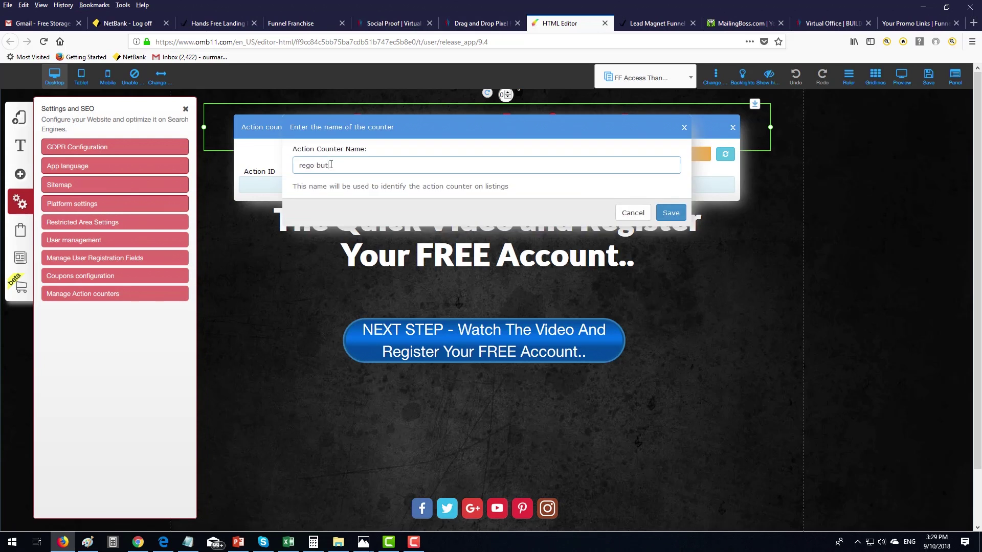
pyautogui.click(671, 213)
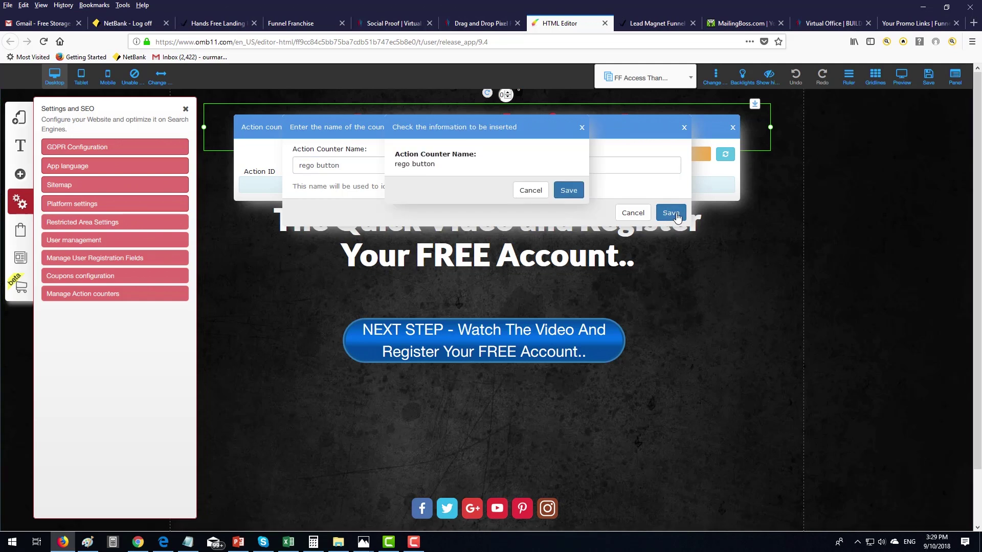
pyautogui.click(568, 191)
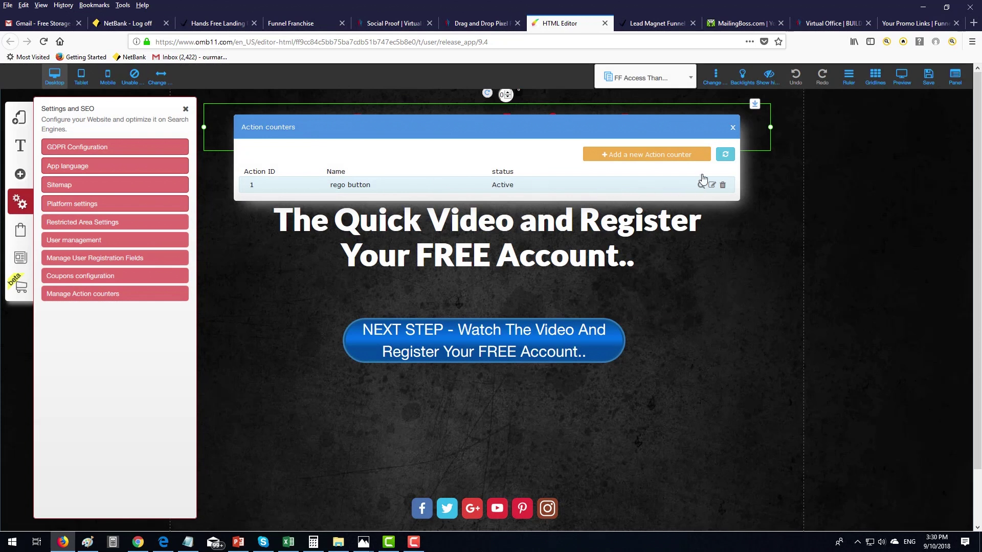
pyautogui.click(734, 129)
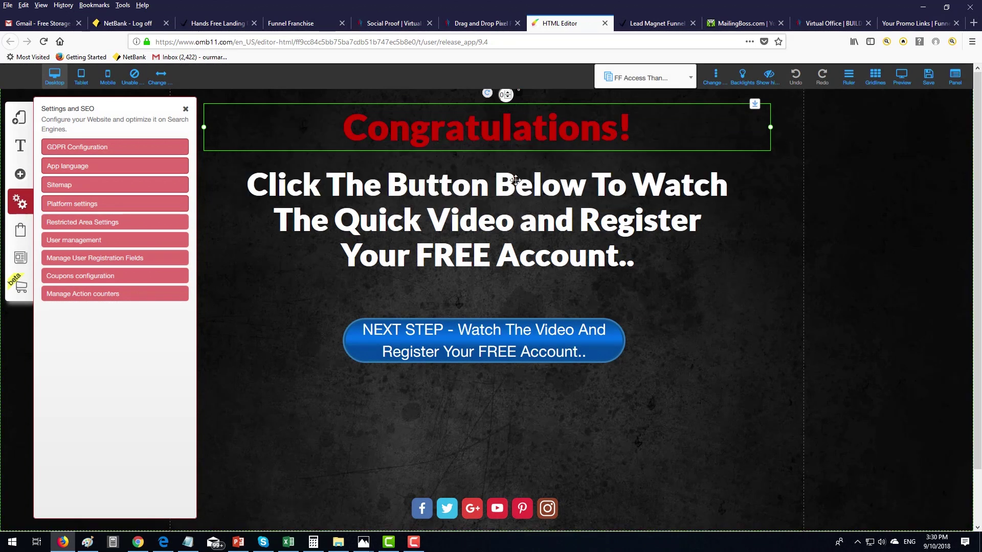
pyautogui.click(268, 337)
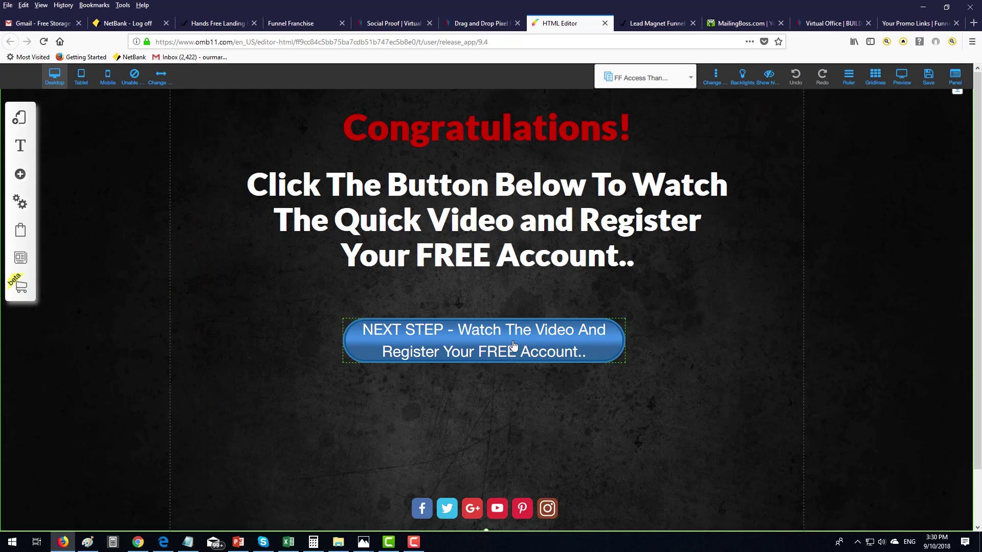
# - Assign the rego button action counter to the NEXT STEP button's web link and save the FF Access Thanks page
pyautogui.rightClick(490, 339)
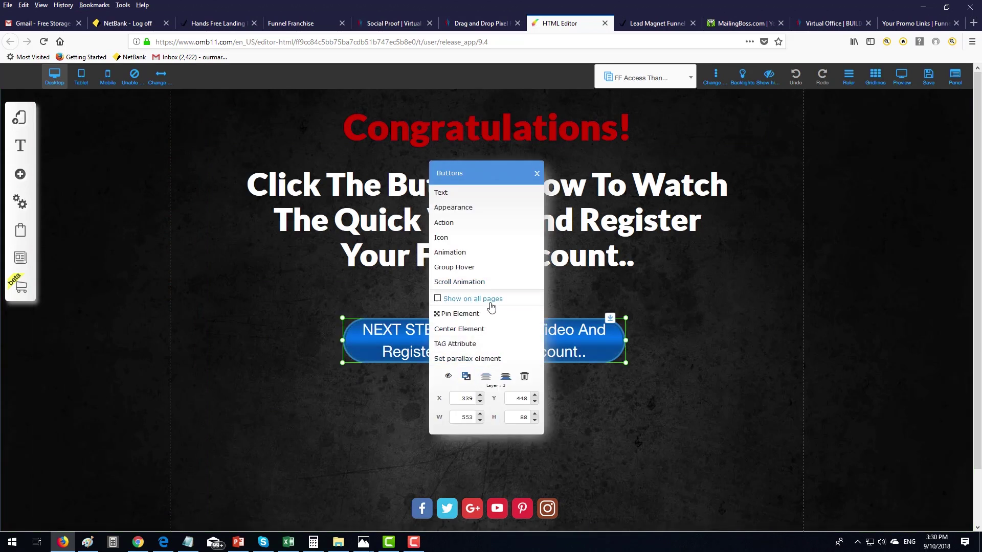
pyautogui.click(448, 223)
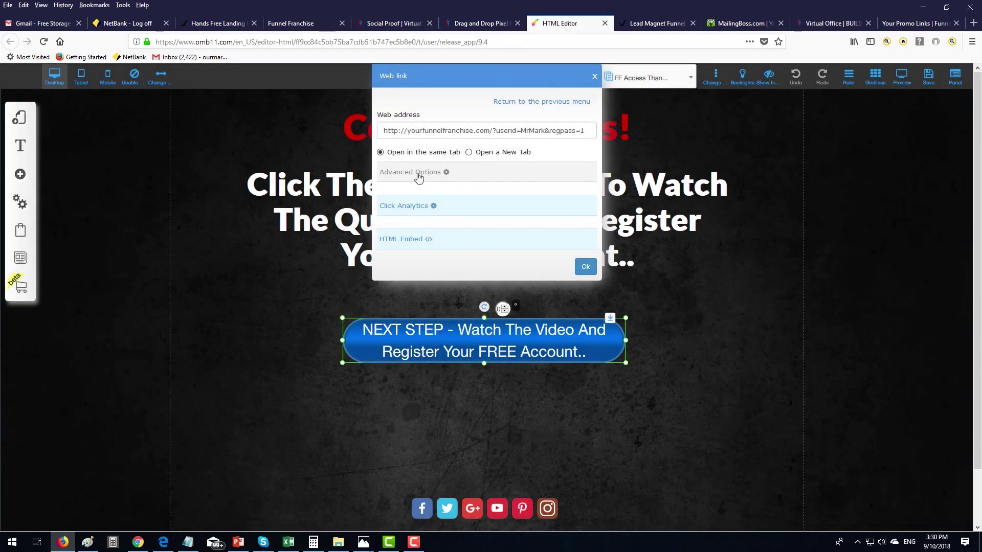
pyautogui.click(406, 207)
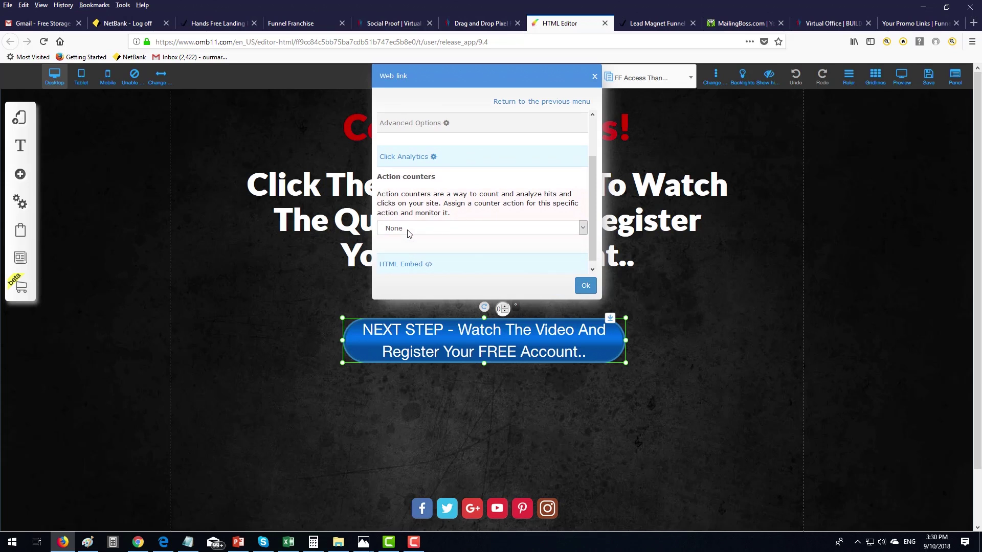
pyautogui.click(469, 228)
pyautogui.click(421, 253)
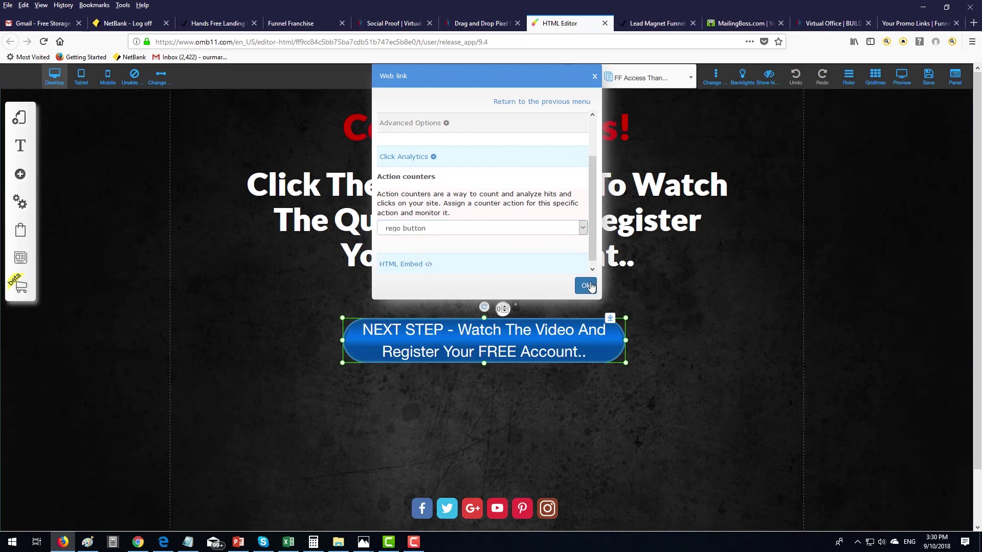
pyautogui.click(589, 286)
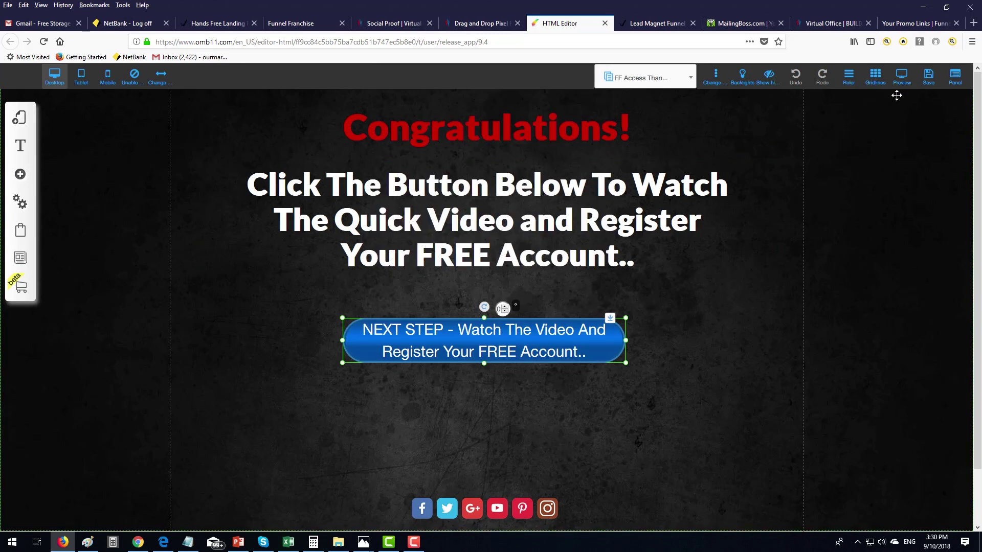
pyautogui.click(929, 81)
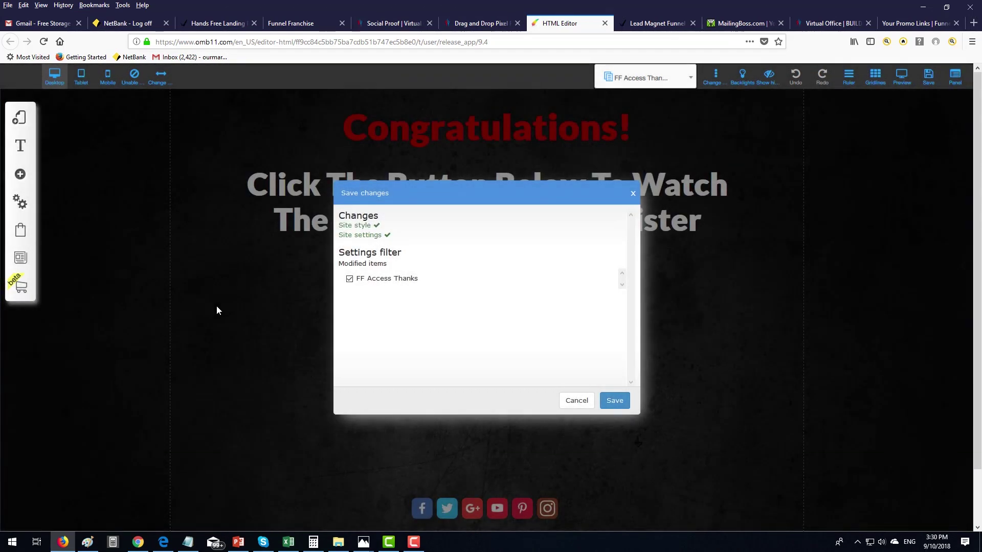
pyautogui.click(617, 400)
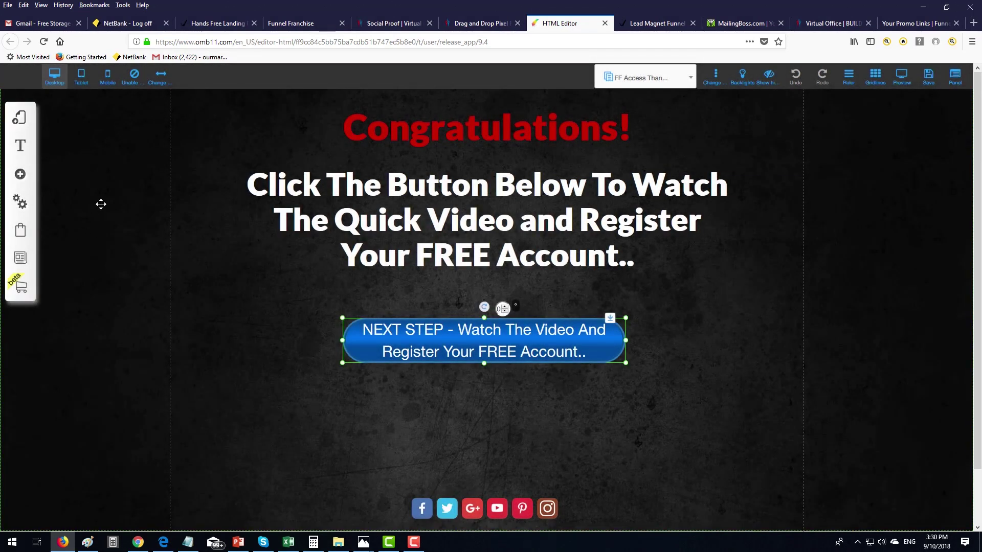
# - Open the live freefunnel site, submit the opt-in form with a new test e-mail address, and follow the NEXT STEP button to the registration page
pyautogui.click(479, 24)
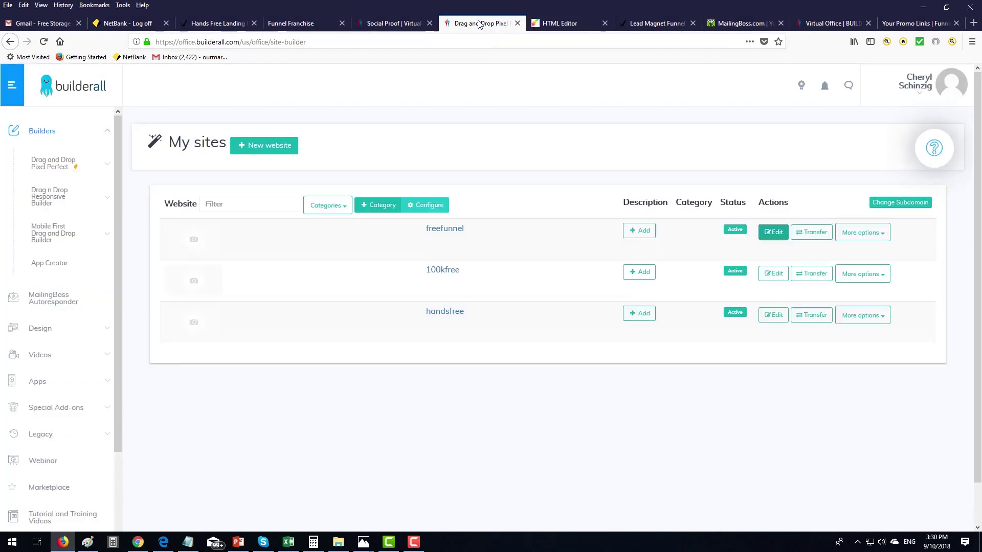
pyautogui.click(453, 230)
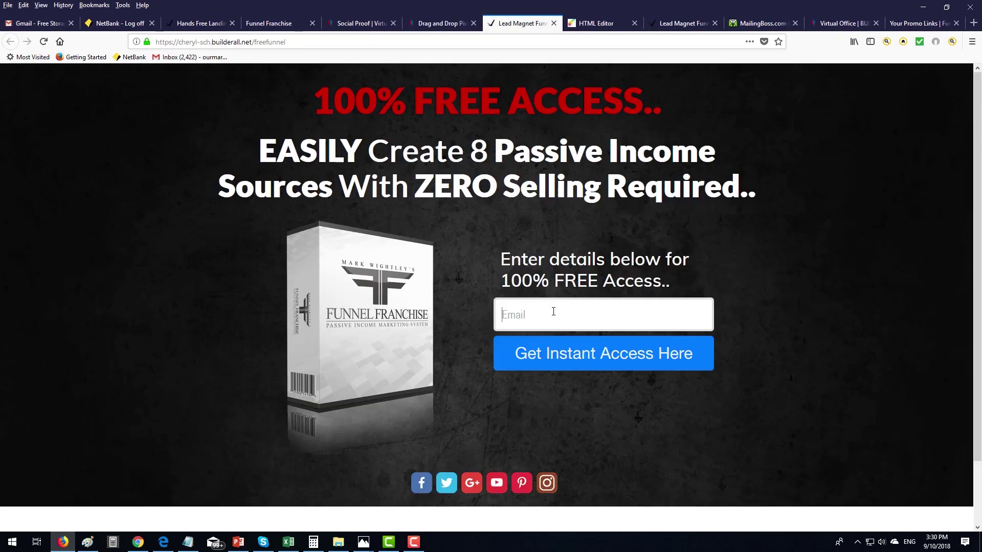
pyautogui.click(552, 311)
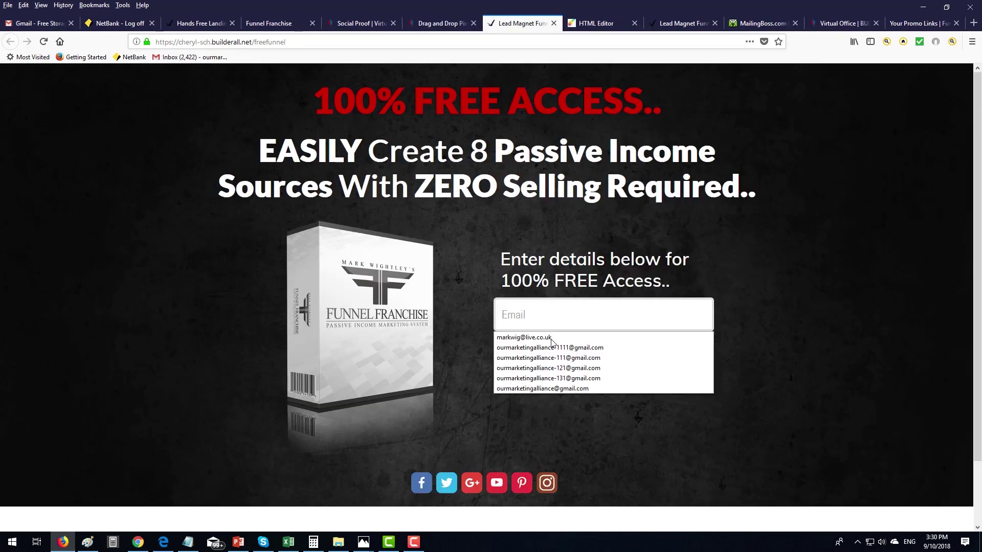
pyautogui.click(554, 368)
pyautogui.click(608, 316)
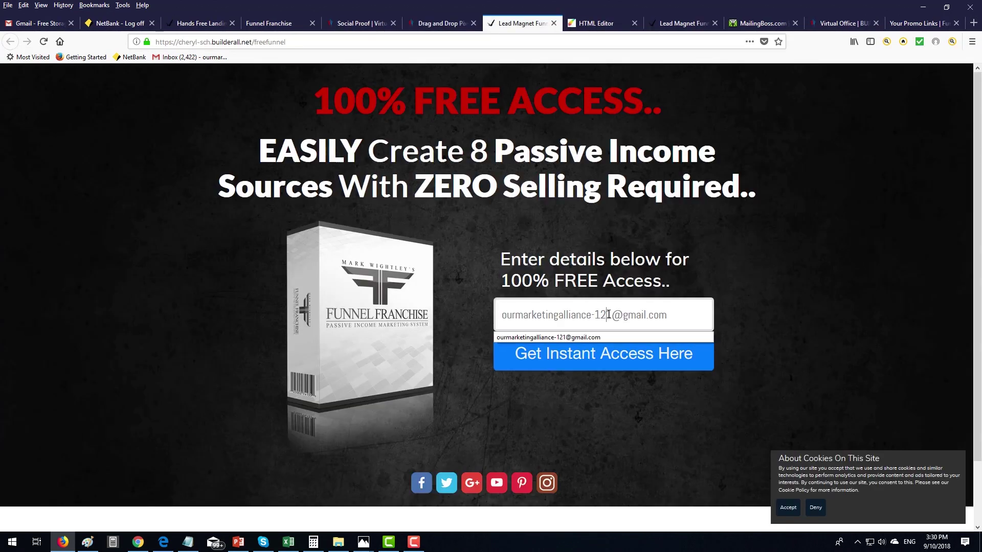
pyautogui.press('BackSpace')
pyautogui.write('4')
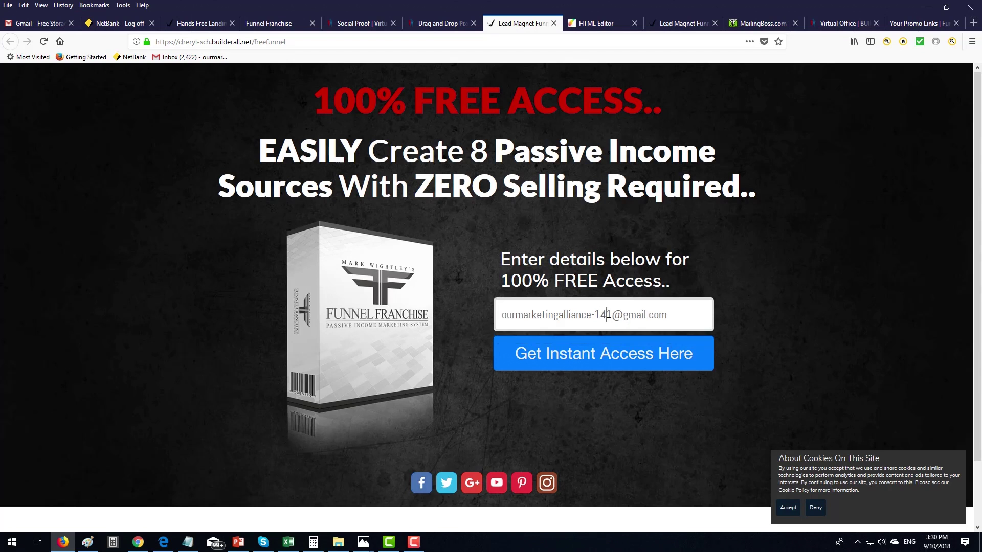
pyautogui.click(616, 364)
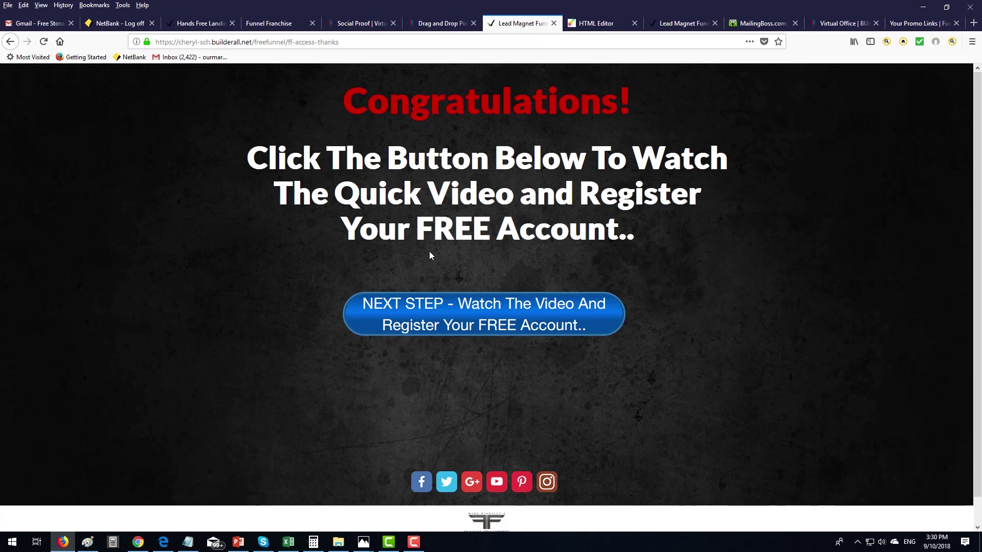
pyautogui.click(500, 317)
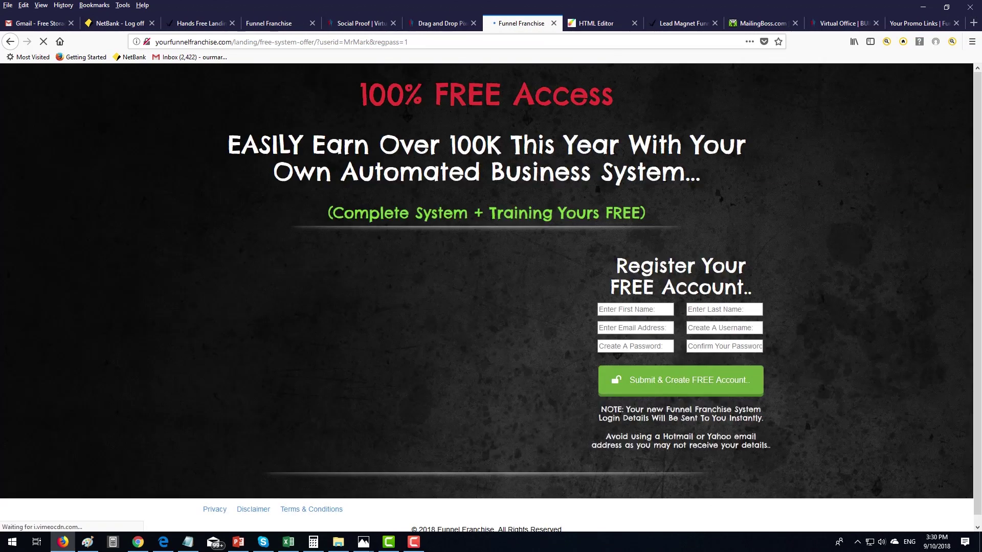
# - Back in the HTML editor, review the rego button counter's clicks and views, then switch to the Lead Magnet Page
pyautogui.click(597, 24)
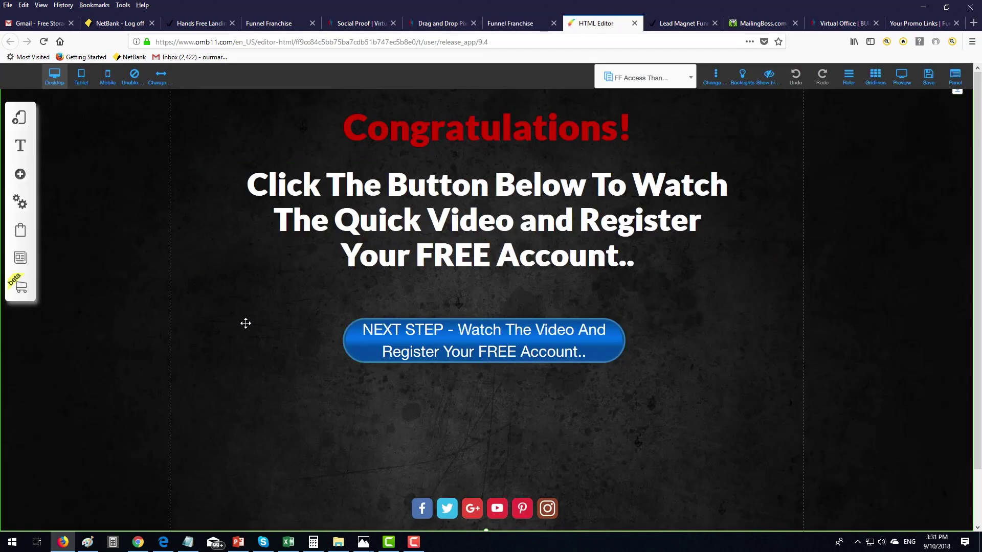
pyautogui.click(21, 205)
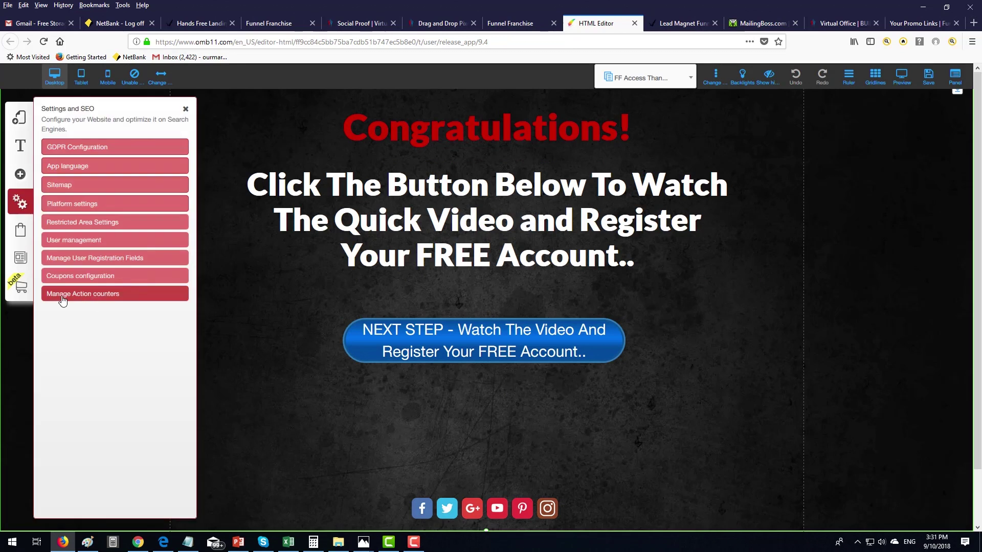
pyautogui.click(106, 296)
pyautogui.moveTo(429, 179)
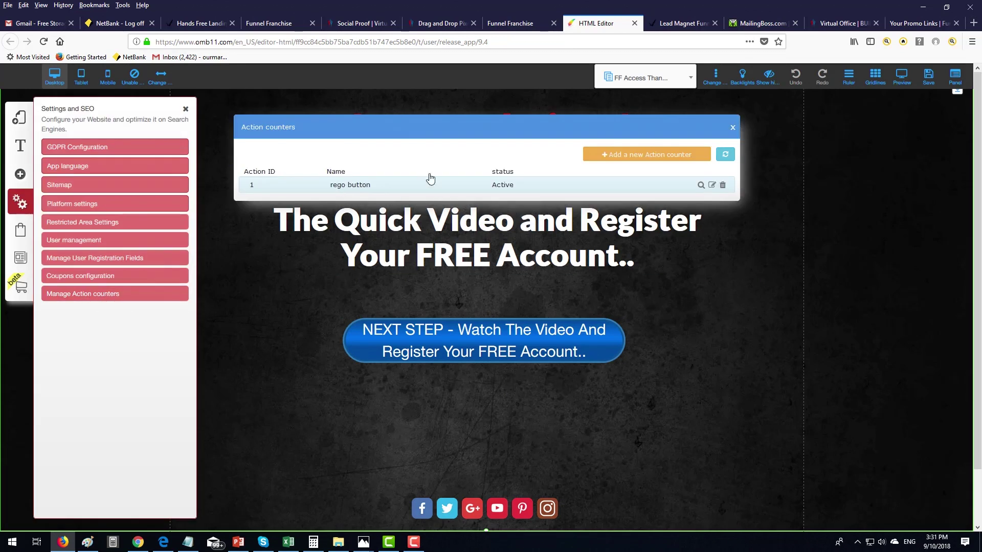
pyautogui.click(701, 186)
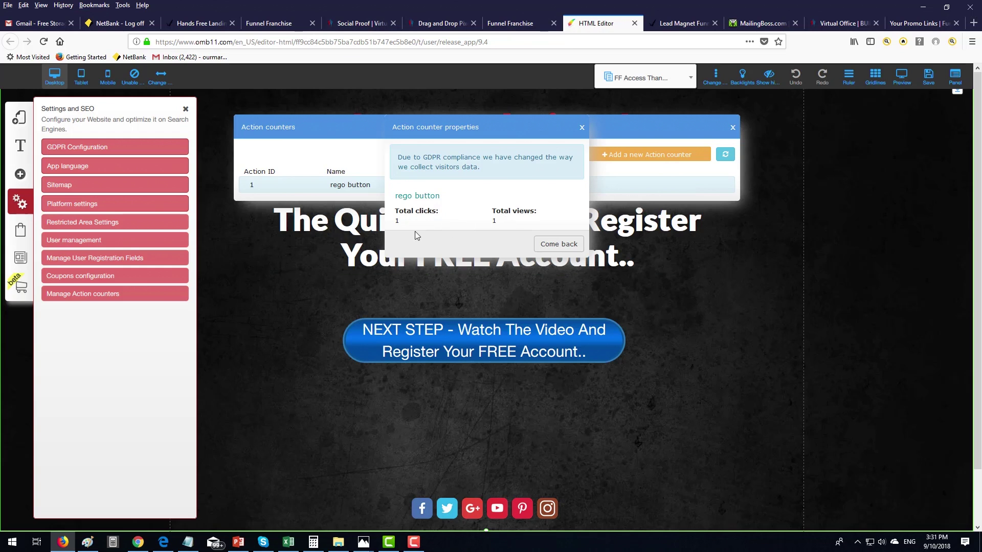
pyautogui.click(556, 248)
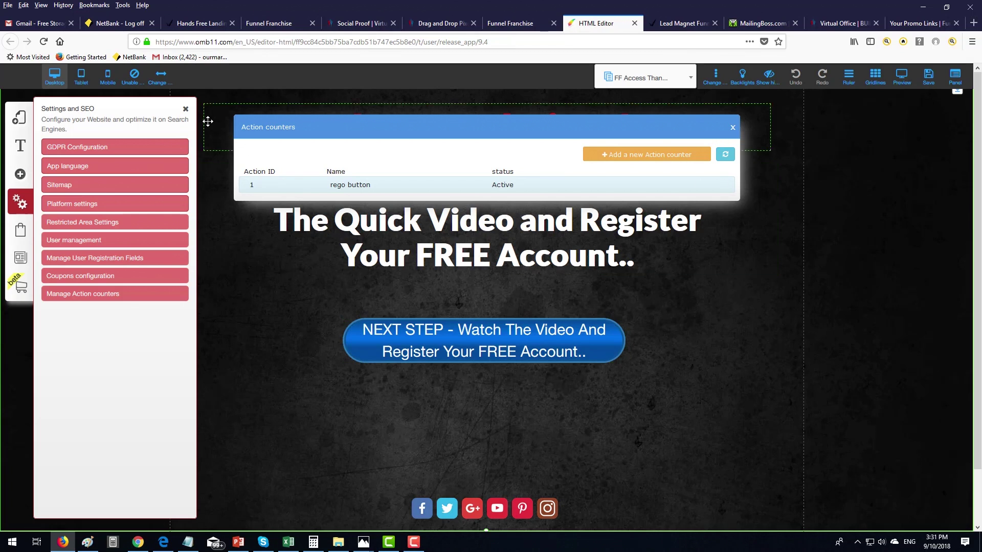
pyautogui.press('Escape')
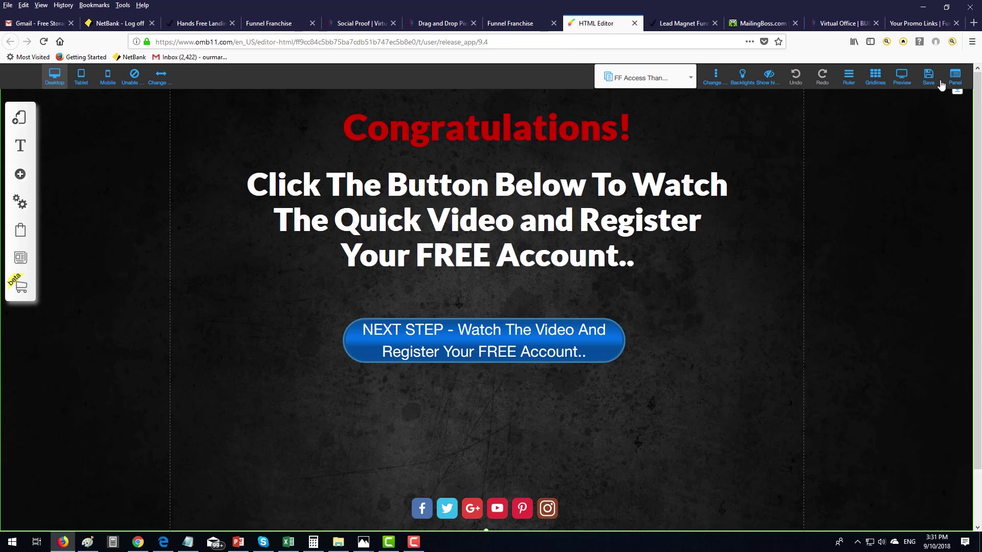
pyautogui.click(688, 79)
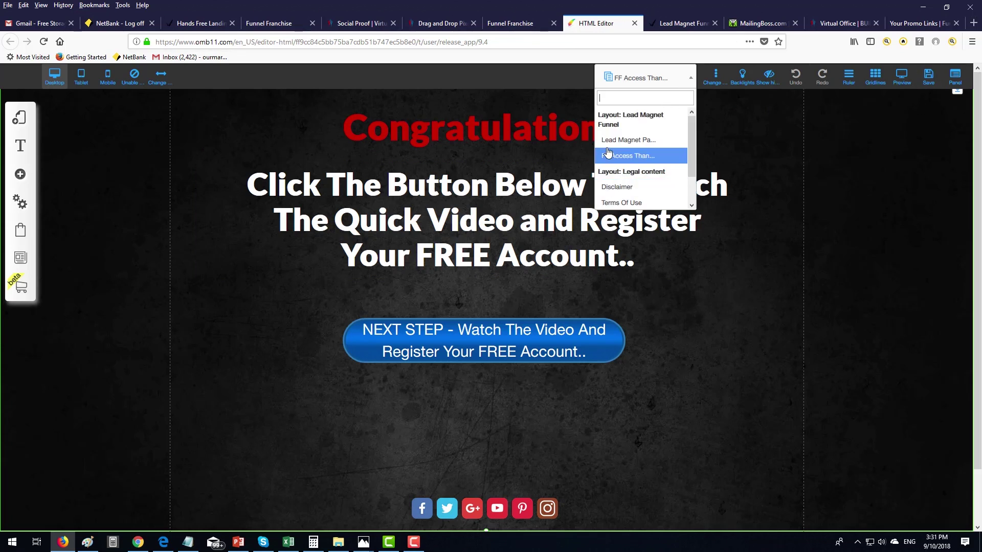
pyautogui.click(626, 139)
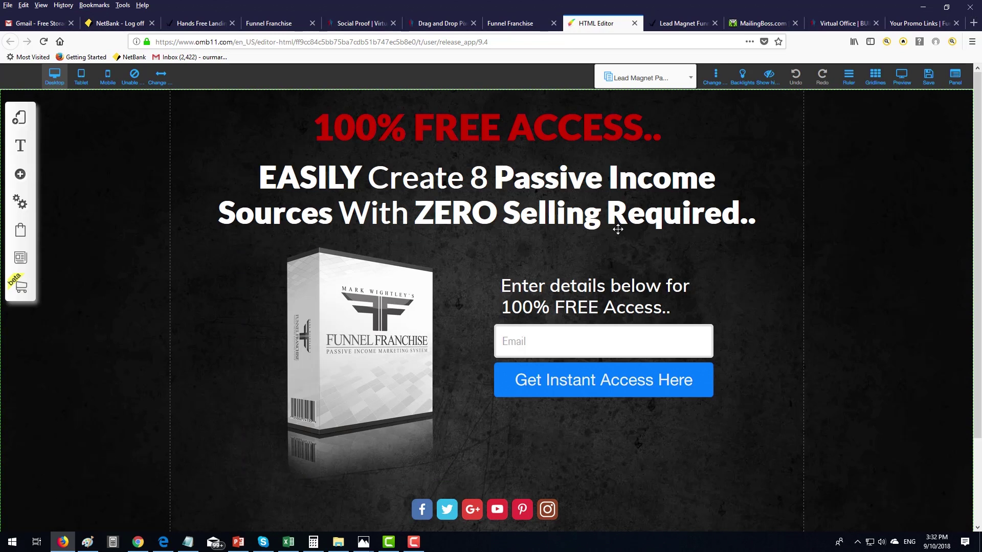
# - Return to the Builderall office, open the Social Proof app and start creating a campaign
pyautogui.click(437, 25)
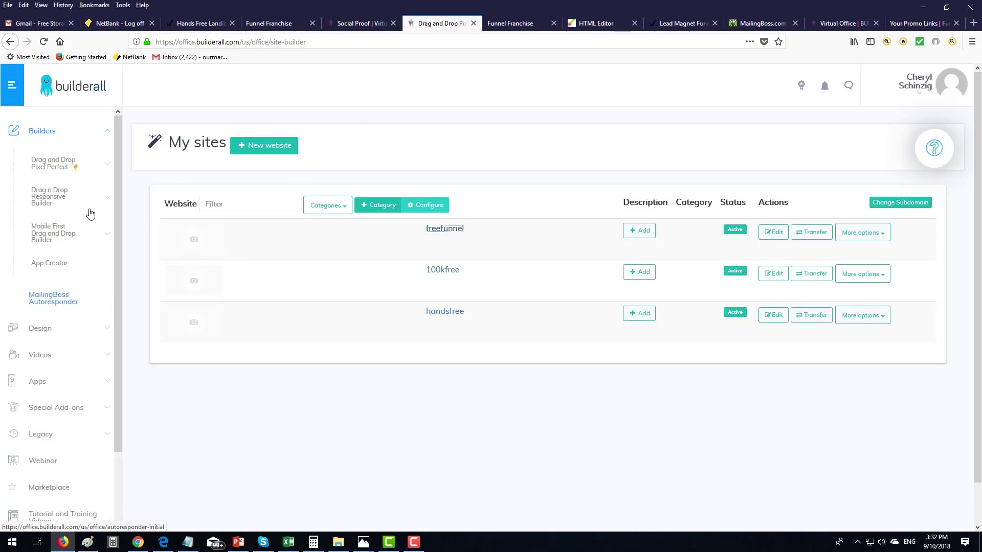
pyautogui.click(66, 124)
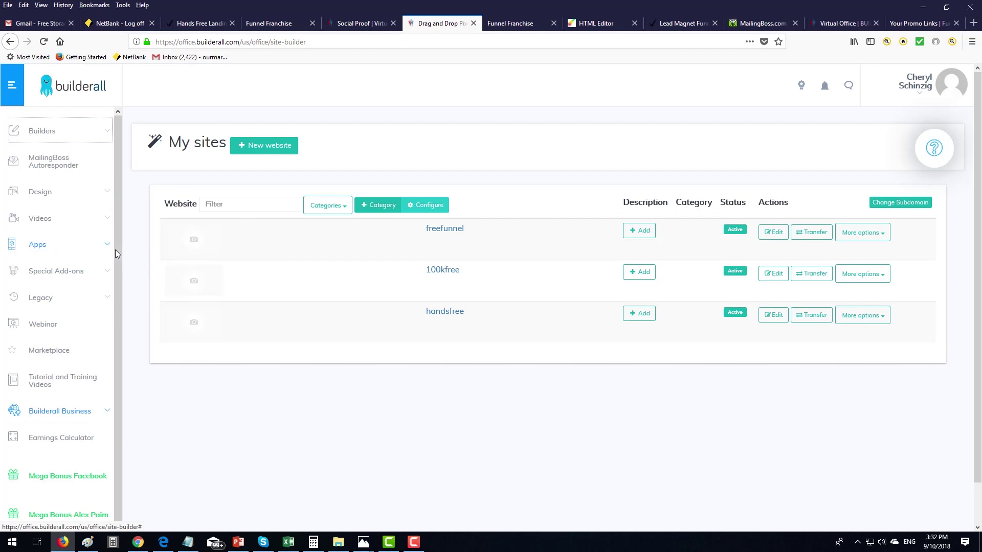
pyautogui.click(41, 250)
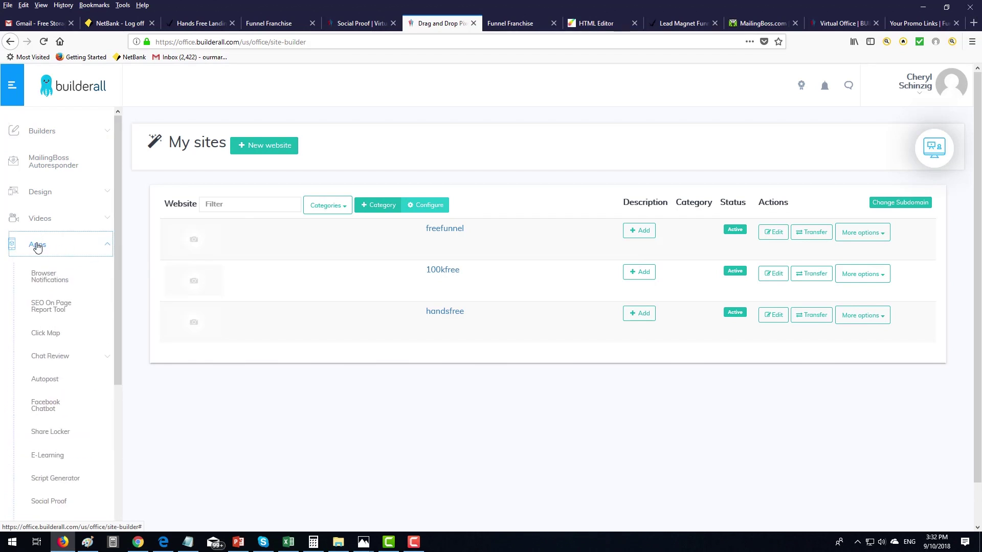
pyautogui.scroll(-2, 48, 174)
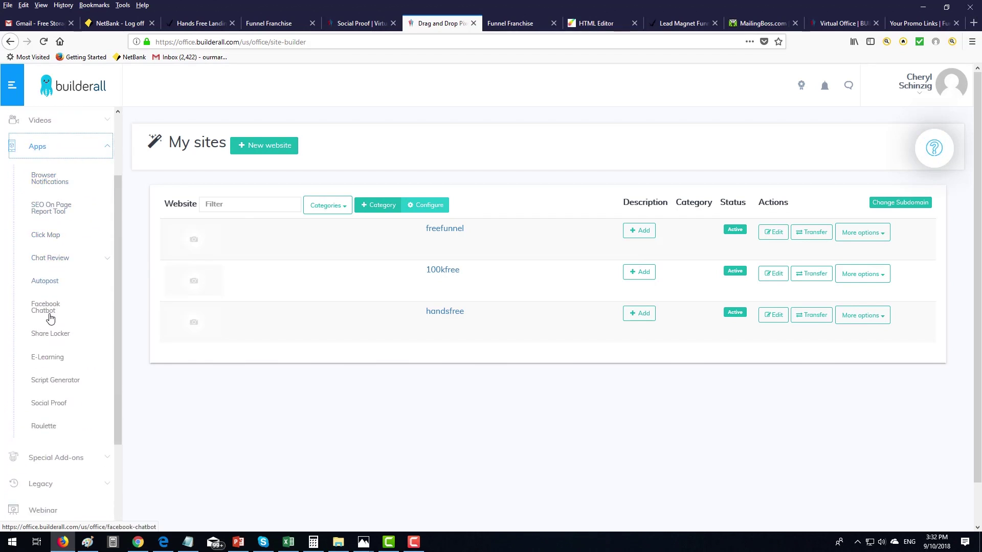
pyautogui.click(50, 406)
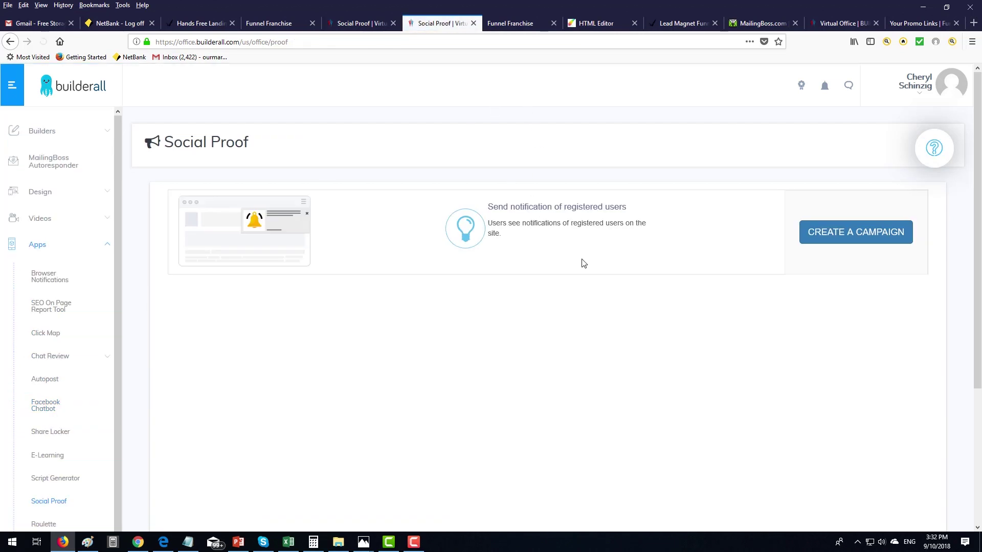
pyautogui.click(838, 241)
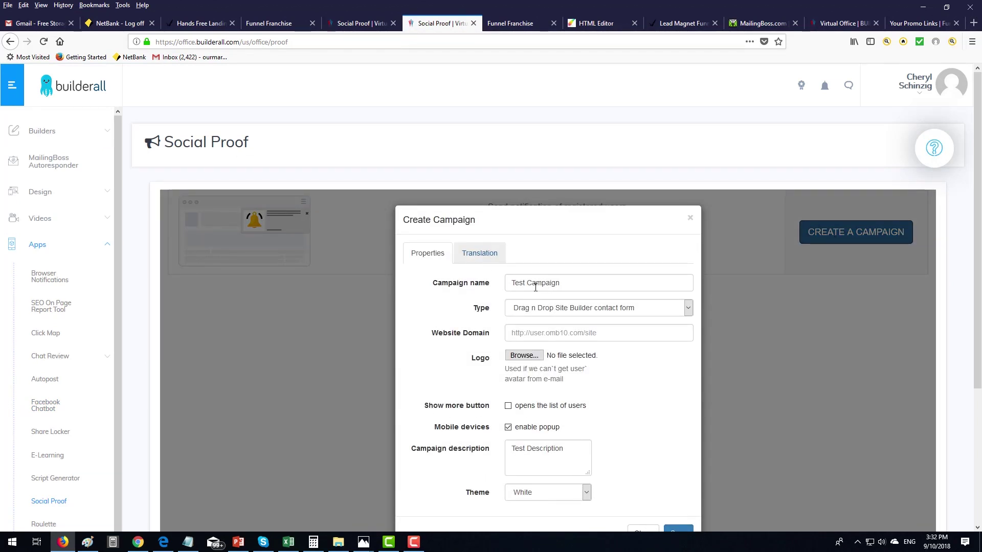
# - Name the campaign "Funnel Franchise users" and keep Drag n Drop Site Builder contact form as its type
pyautogui.moveTo(574, 285); pyautogui.dragTo(477, 274)
pyautogui.write('Funnel')
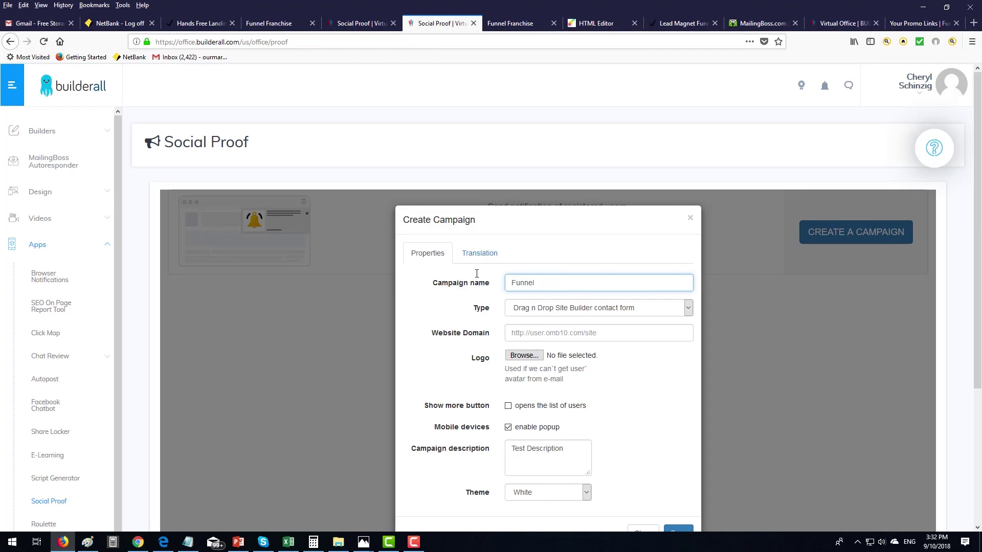
pyautogui.write(' Franchise')
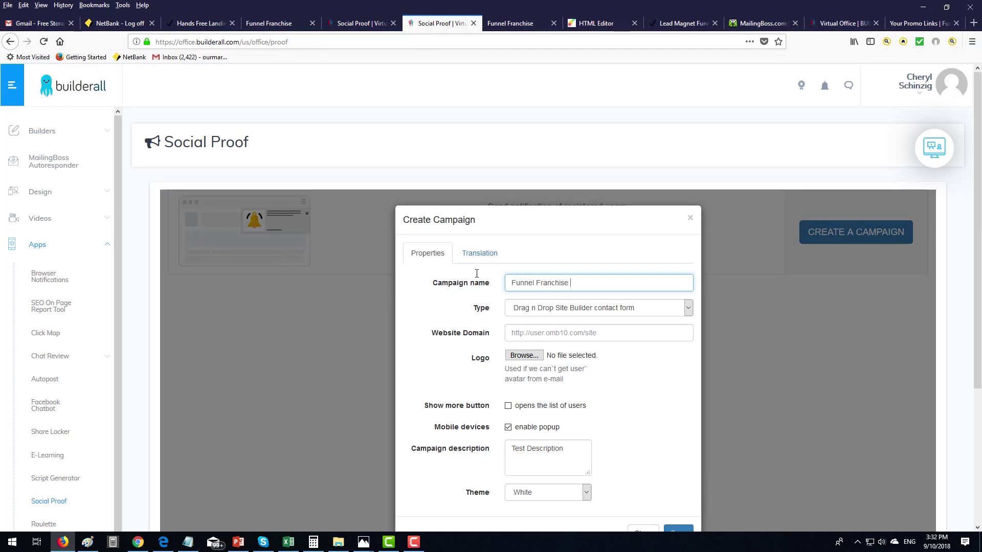
pyautogui.write(' users')
pyautogui.click(688, 309)
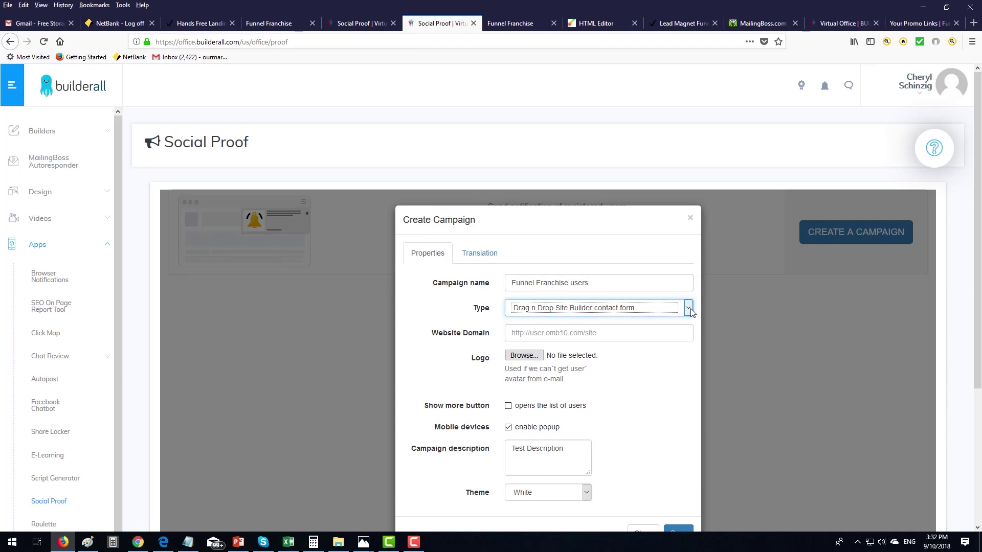
pyautogui.click(693, 313)
pyautogui.click(517, 333)
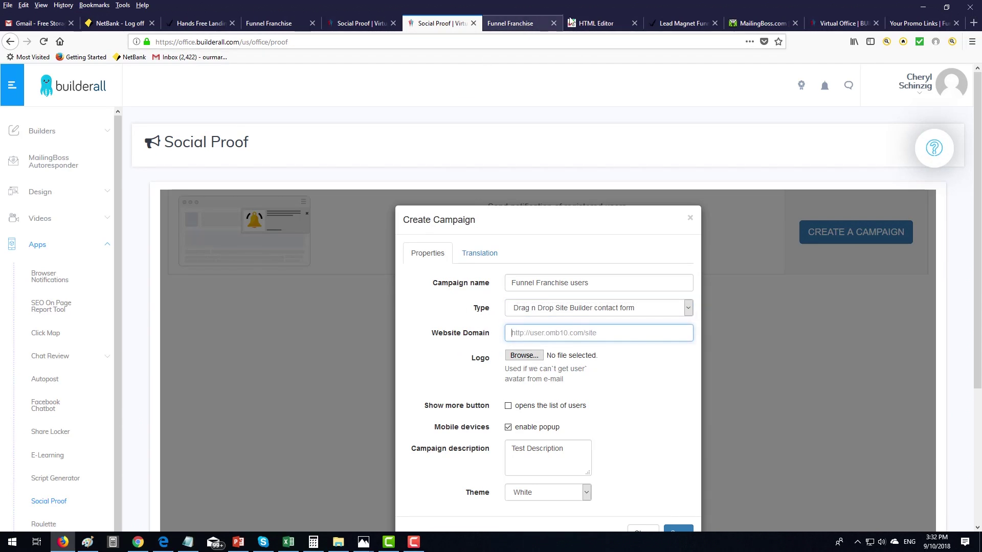
pyautogui.click(677, 23)
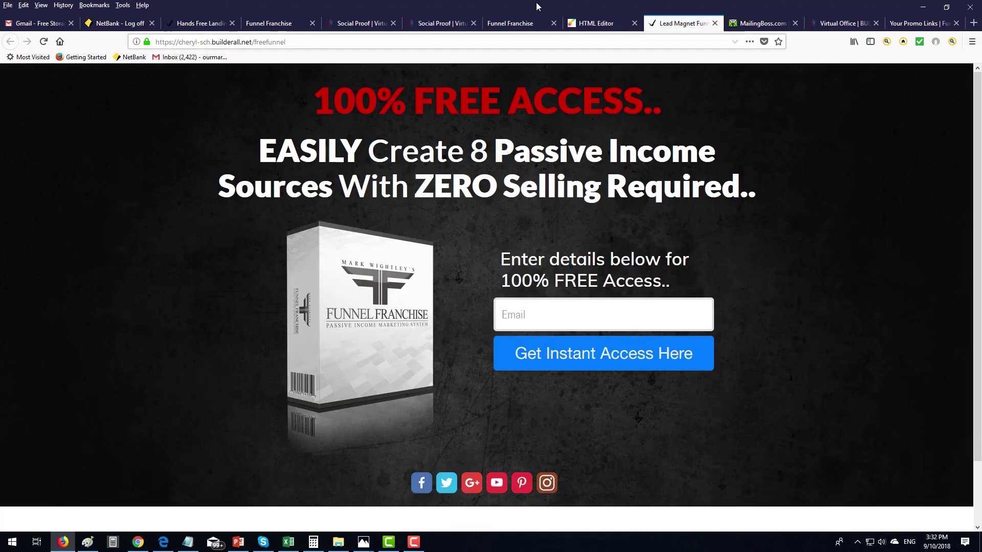
pyautogui.click(577, 23)
pyautogui.click(491, 23)
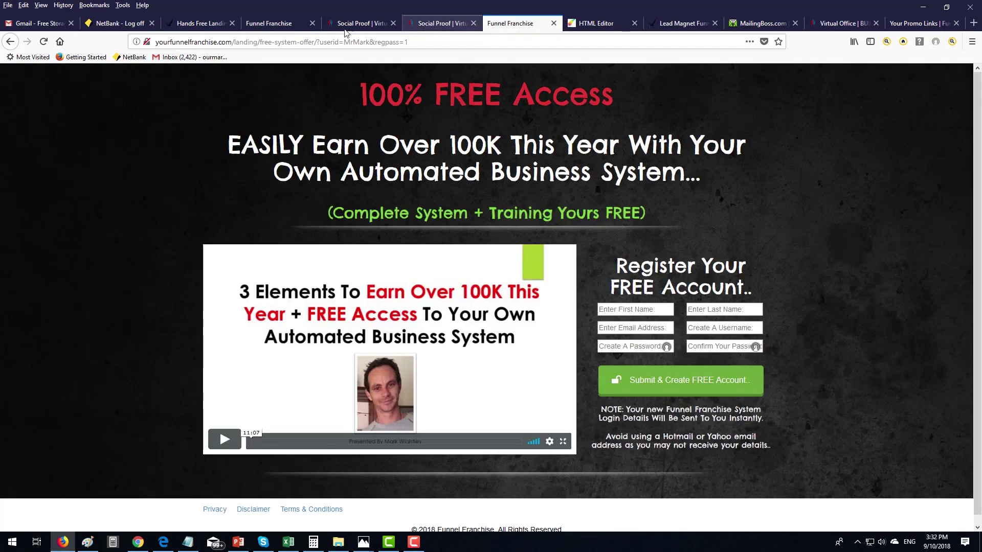
pyautogui.hotkey('ctrl', 'Tab')
pyautogui.hotkey('ctrl', 'Tab')
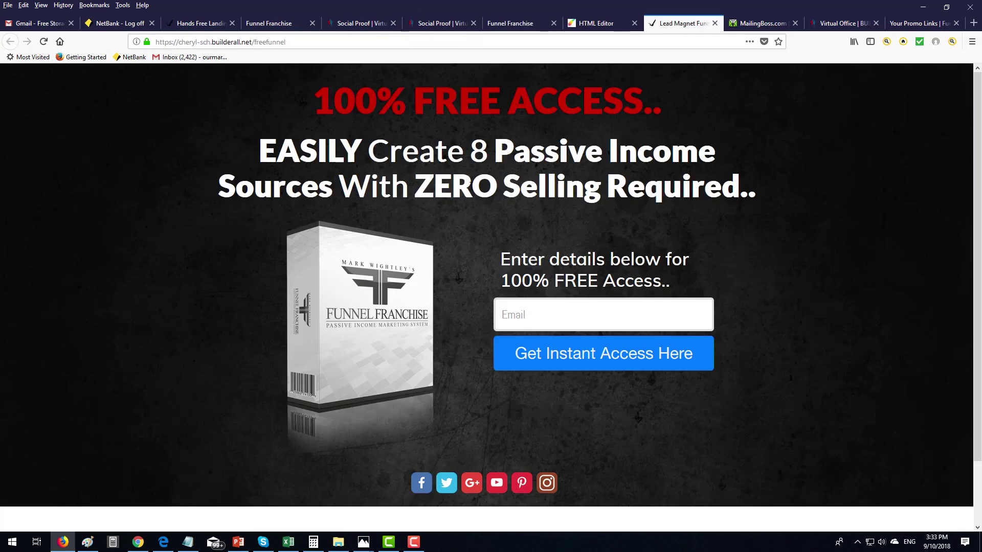
# - Open the live freefunnel site from the Drag and Drop Pixel Perfect builder's site list
pyautogui.click(362, 24)
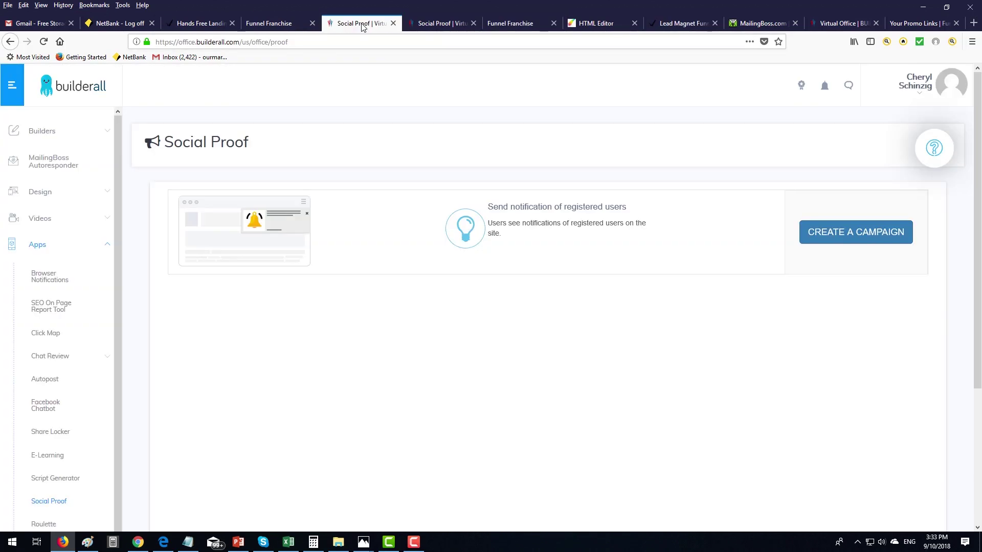
pyautogui.click(65, 133)
pyautogui.click(57, 164)
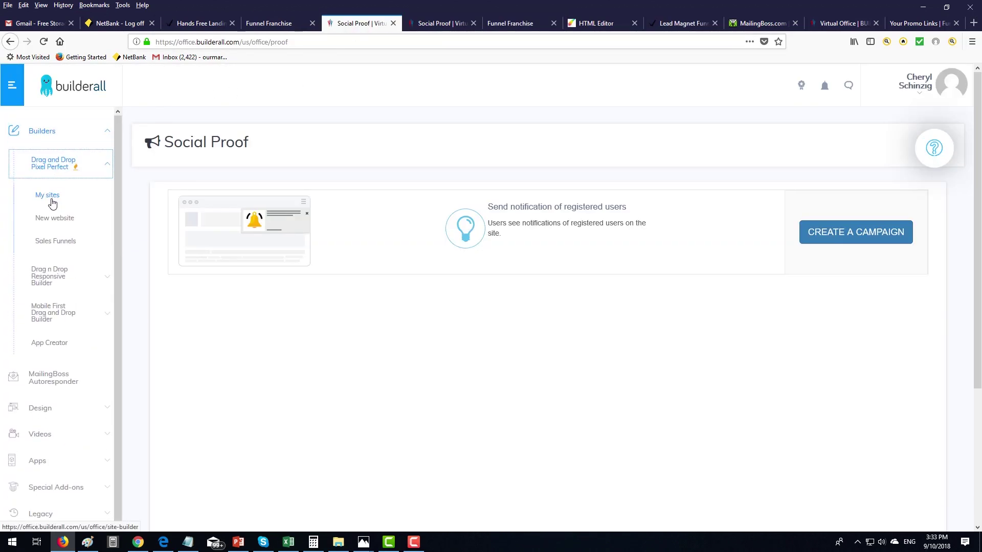
pyautogui.click(51, 198)
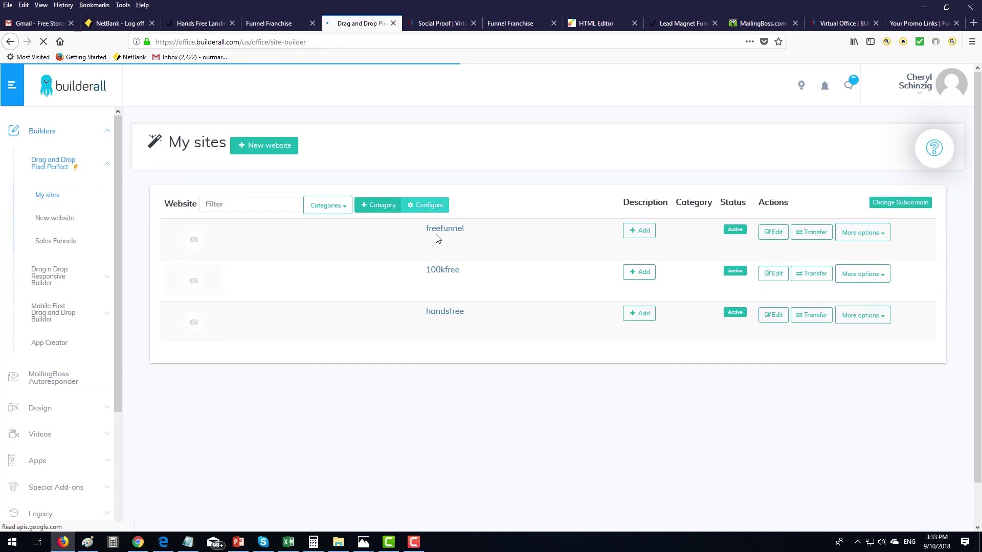
pyautogui.click(447, 233)
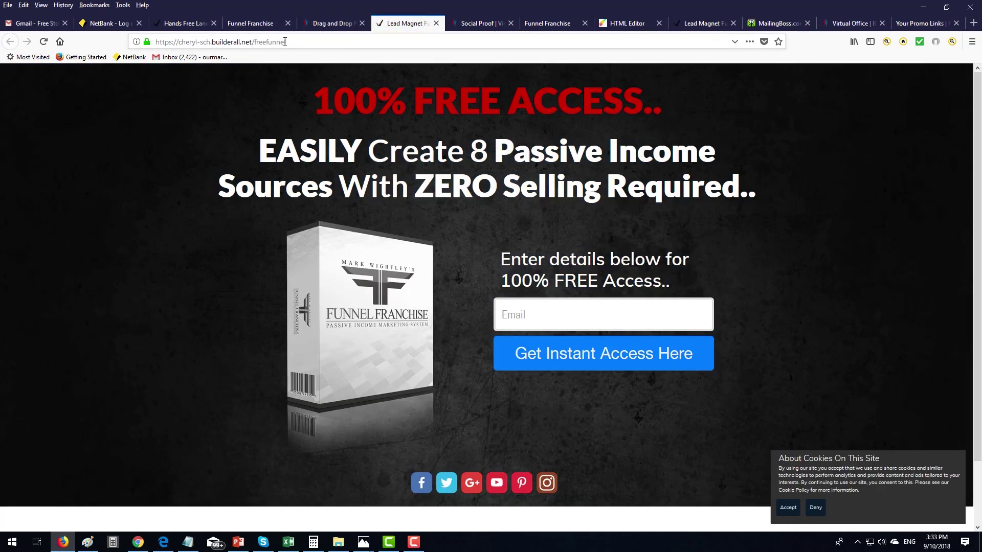
# - Copy the site's root web address, leaving out the freefunnel path
pyautogui.moveTo(254, 42); pyautogui.dragTo(159, 44)
pyautogui.rightClick(181, 36)
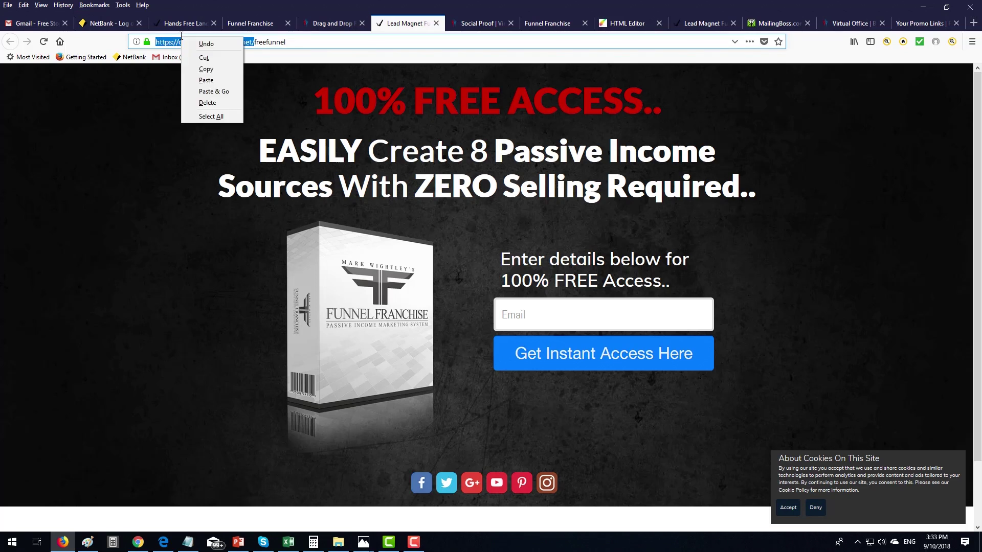
pyautogui.click(205, 63)
pyautogui.moveTo(292, 42); pyautogui.dragTo(261, 41)
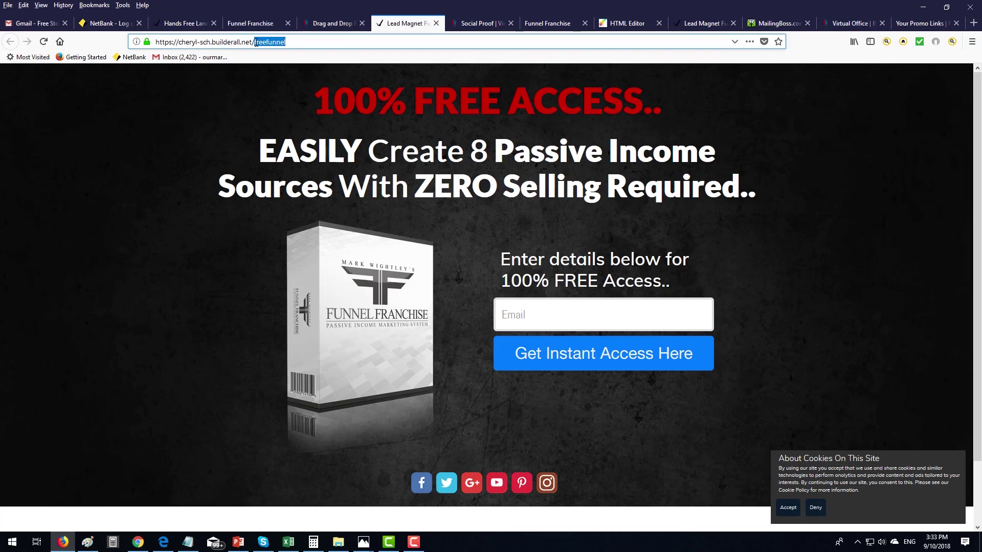
pyautogui.click(211, 123)
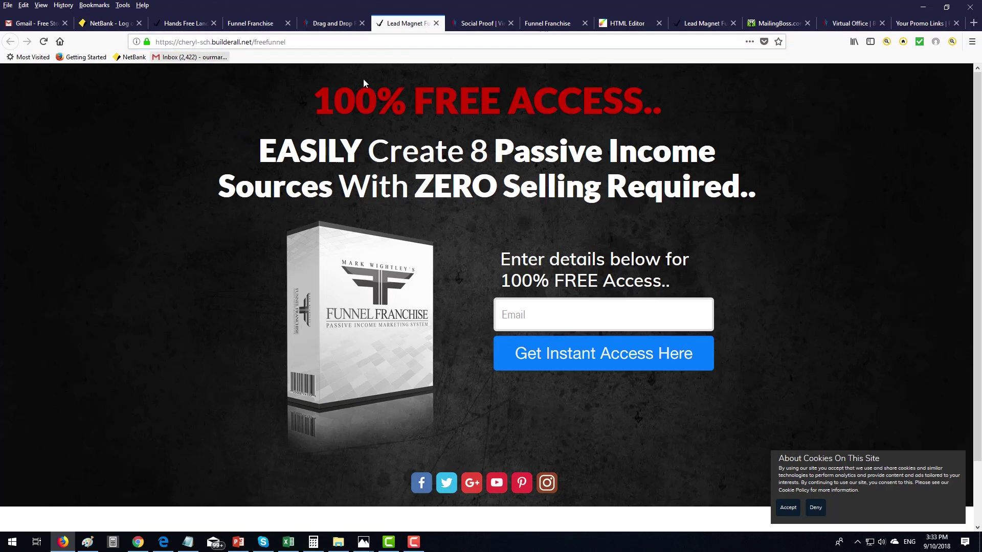
# - Back in the Social Proof campaign, replace the Website Domain entry with the copied root web address
pyautogui.click(467, 25)
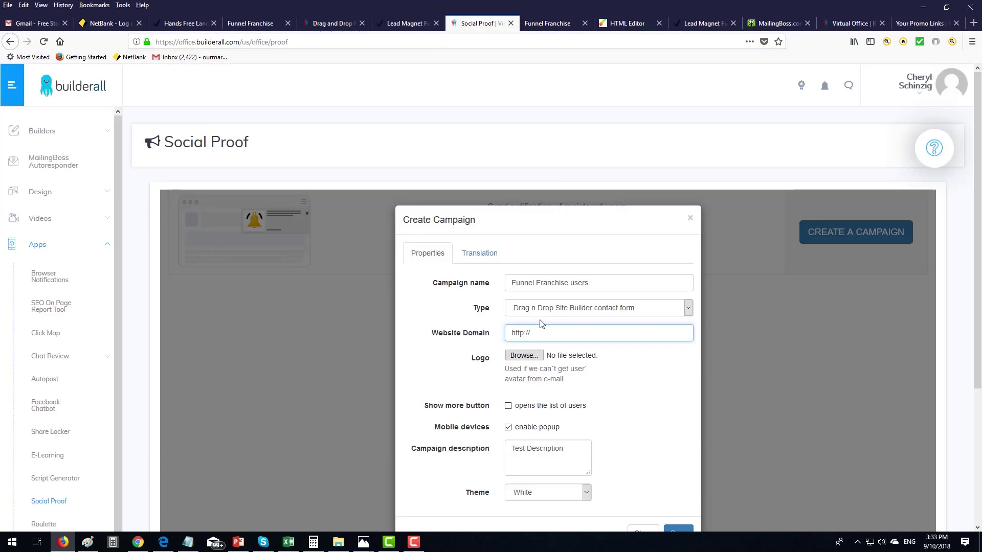
pyautogui.moveTo(542, 330); pyautogui.dragTo(506, 332)
pyautogui.rightClick(513, 334)
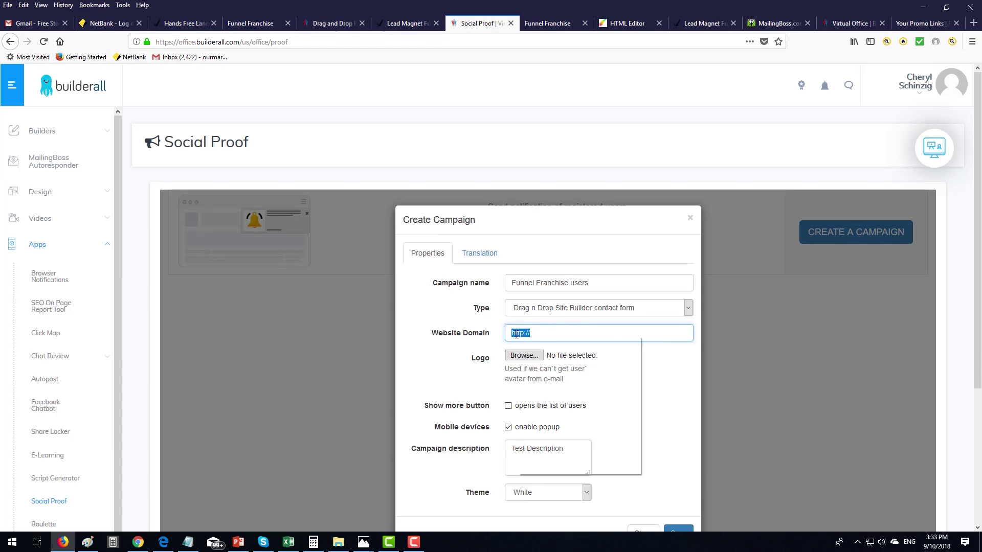
pyautogui.click(542, 379)
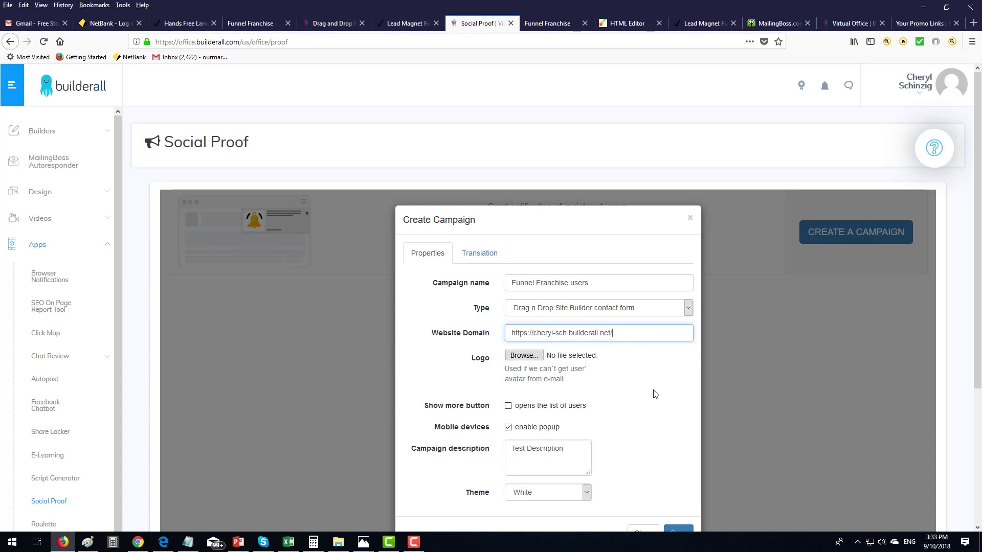
pyautogui.click(672, 392)
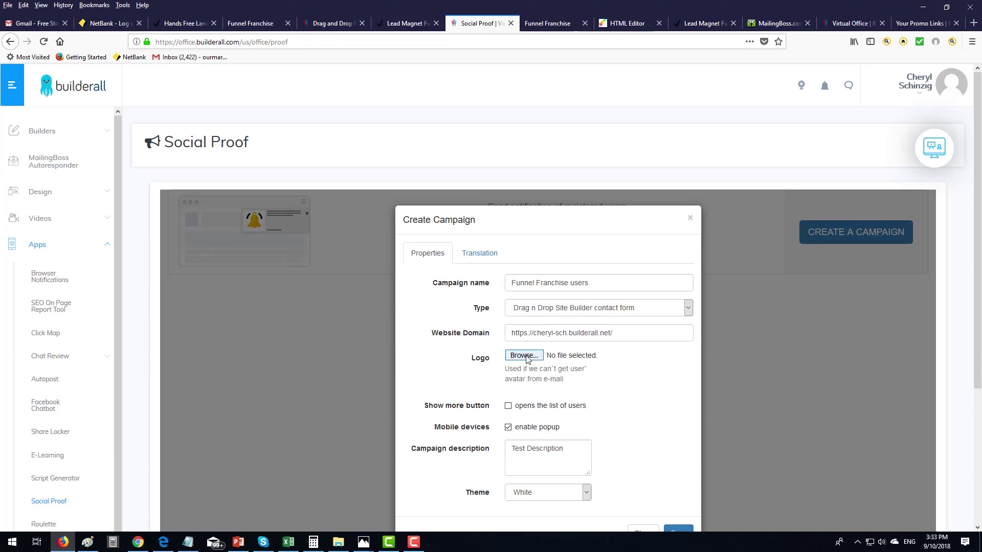
# - Check the notification preview and choose Logo.png from the images folder as the campaign logo
pyautogui.scroll(-4, 361, 388)
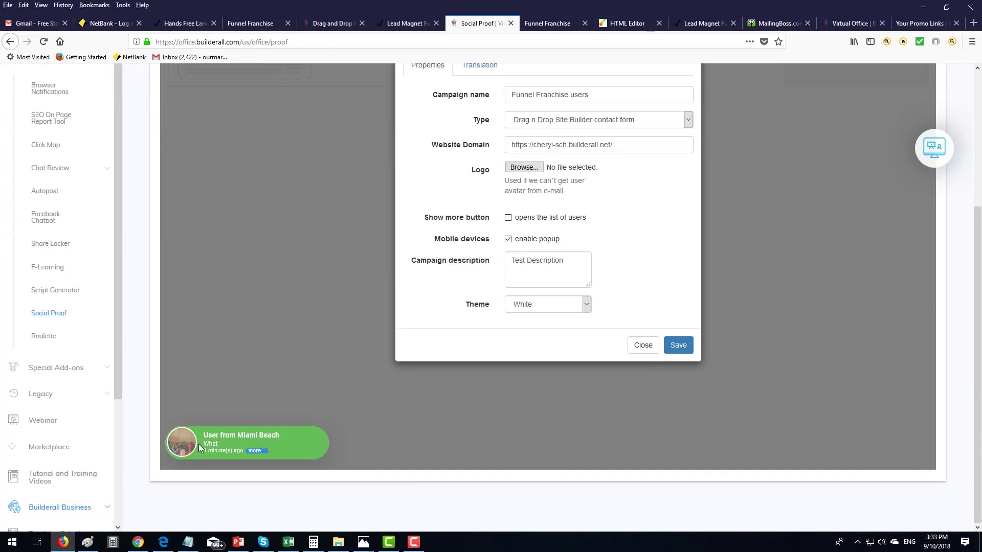
pyautogui.scroll(1, 353, 394)
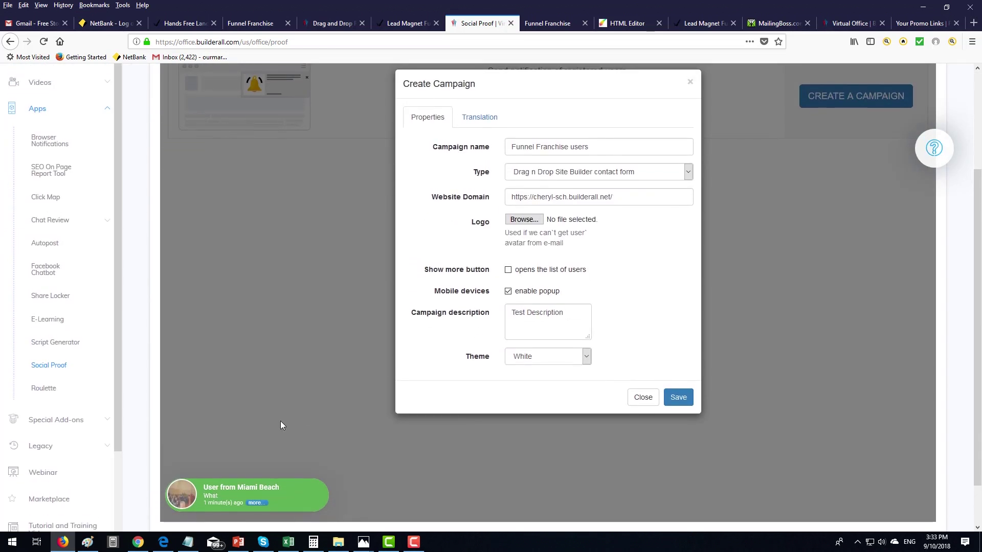
pyautogui.click(530, 221)
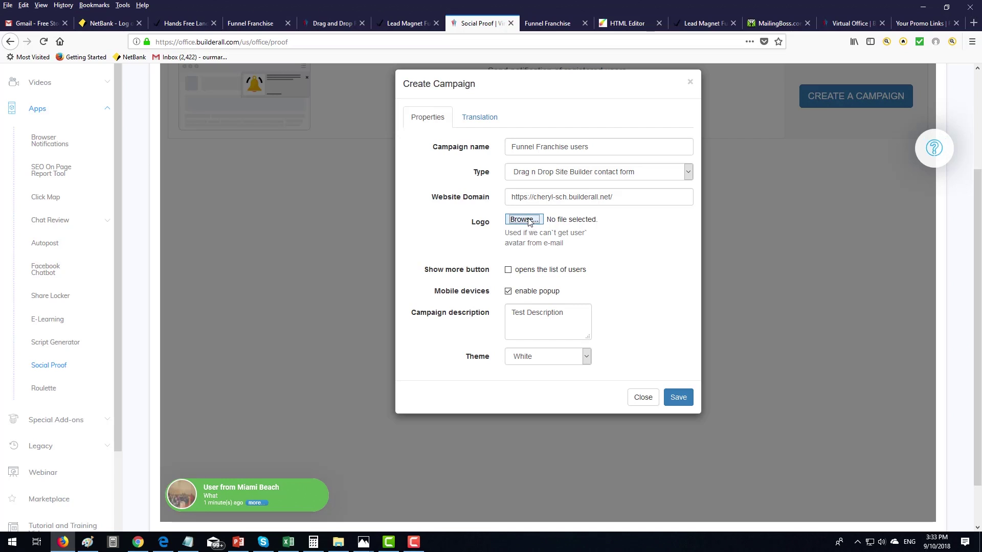
pyautogui.click(519, 186)
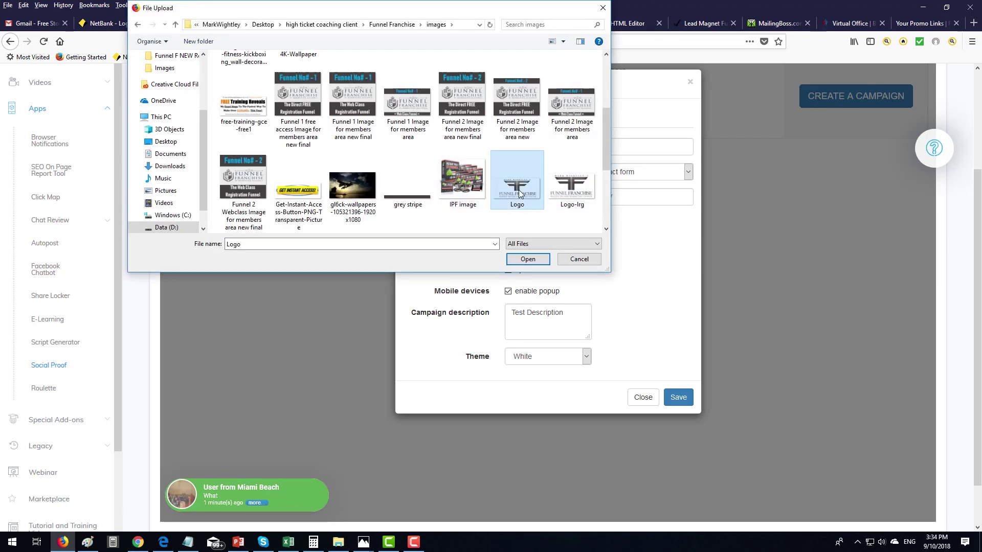
pyautogui.doubleClick(518, 190)
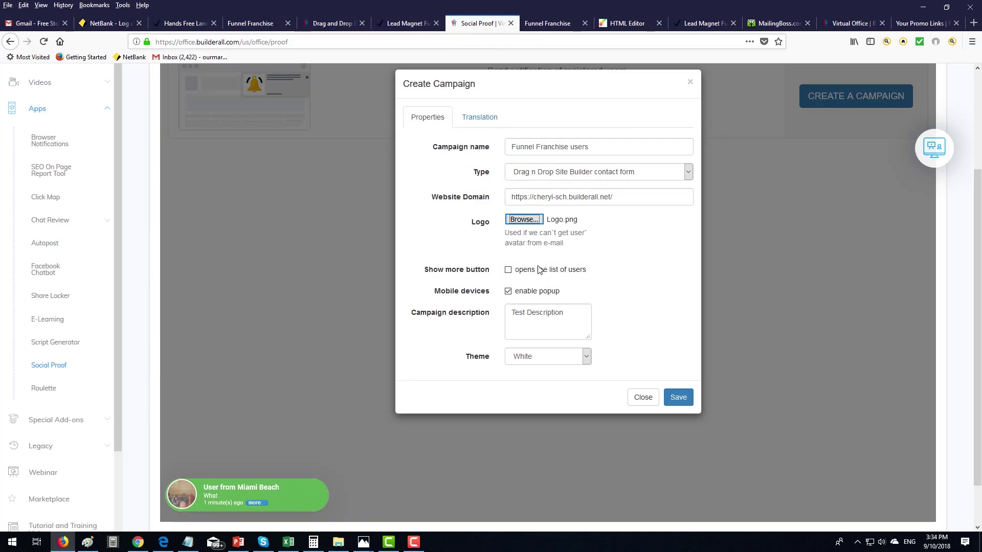
# - Replace the campaign description with "FF Users"
pyautogui.scroll(-2, 528, 281)
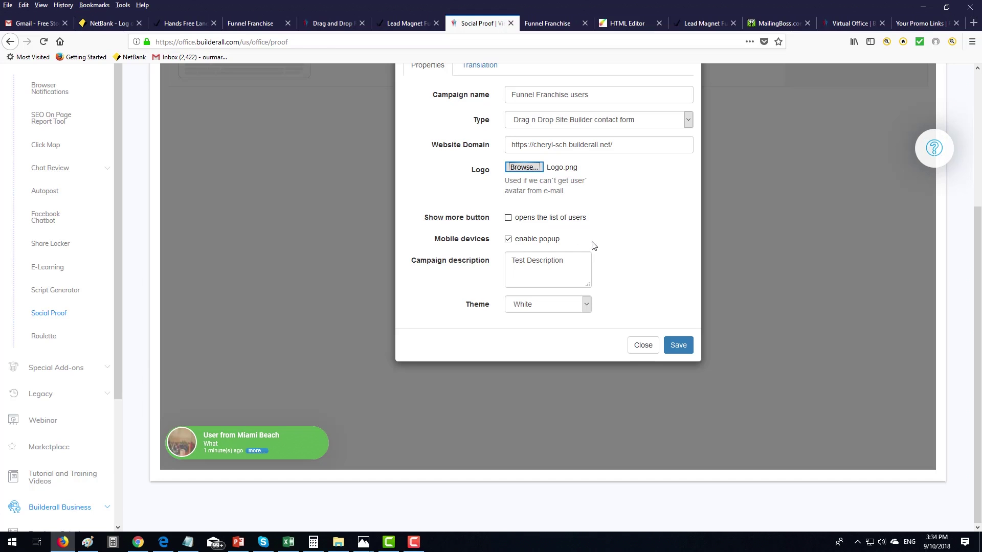
pyautogui.click(565, 260)
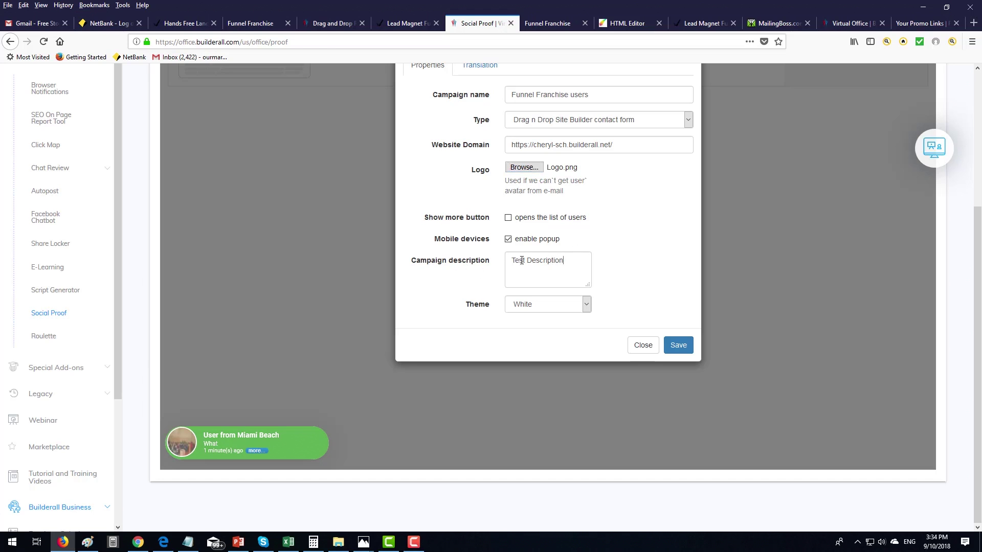
pyautogui.tripleClick(522, 261)
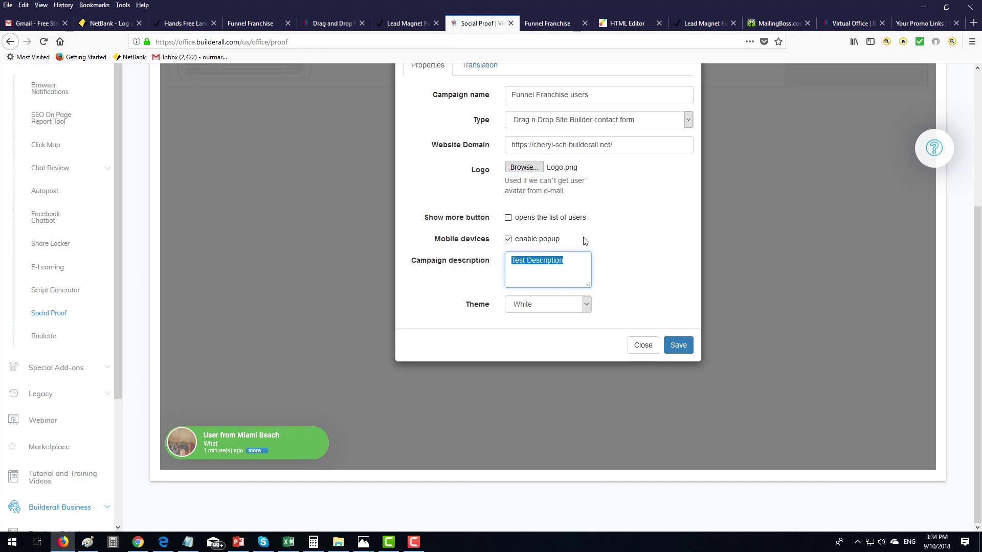
pyautogui.write('FF Users')
# - Try the Orange theme for the notification popup, and set the theme to Blue
pyautogui.click(587, 305)
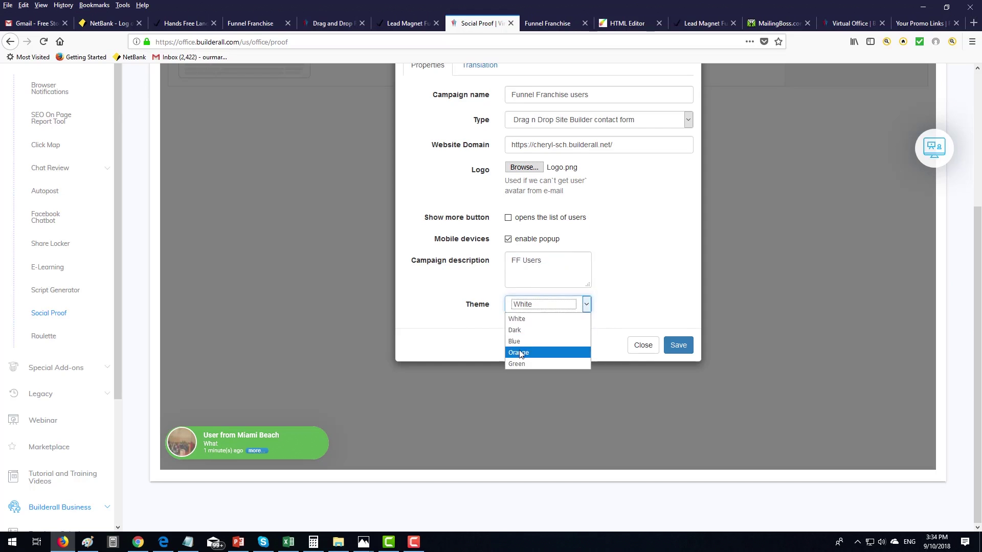
pyautogui.click(521, 348)
pyautogui.click(587, 308)
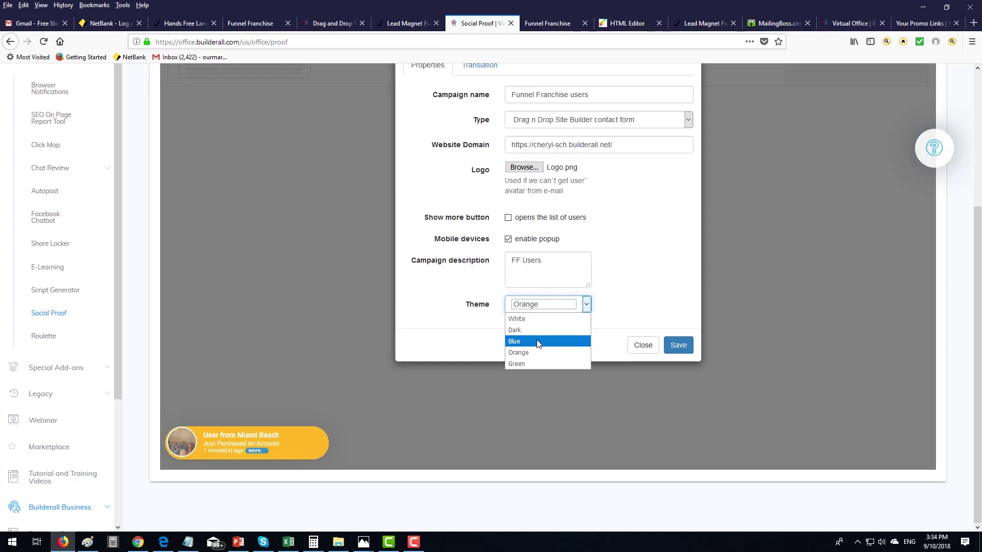
pyautogui.click(538, 340)
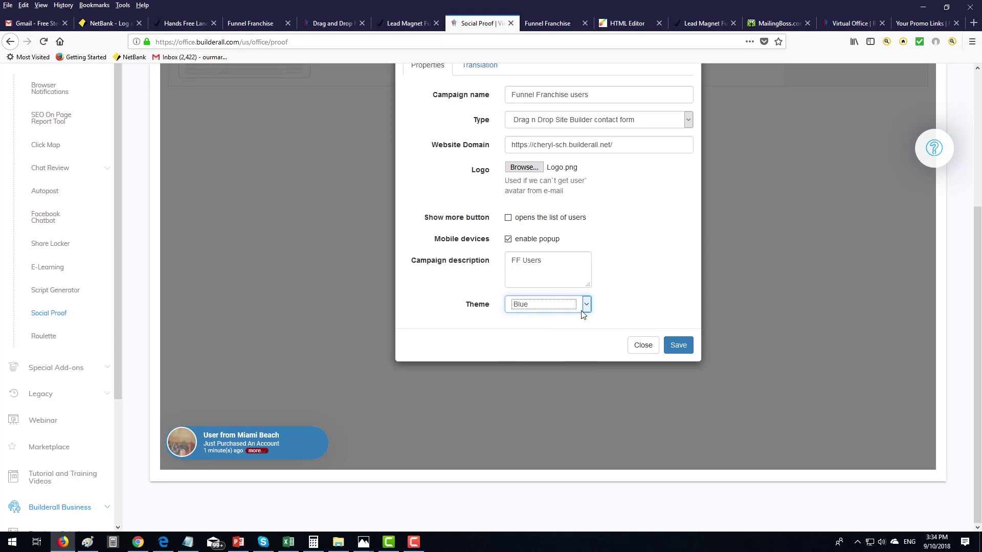
# - Save the Social Proof campaign and open the embed codes of the Funnel Franchise users campaign
pyautogui.click(625, 310)
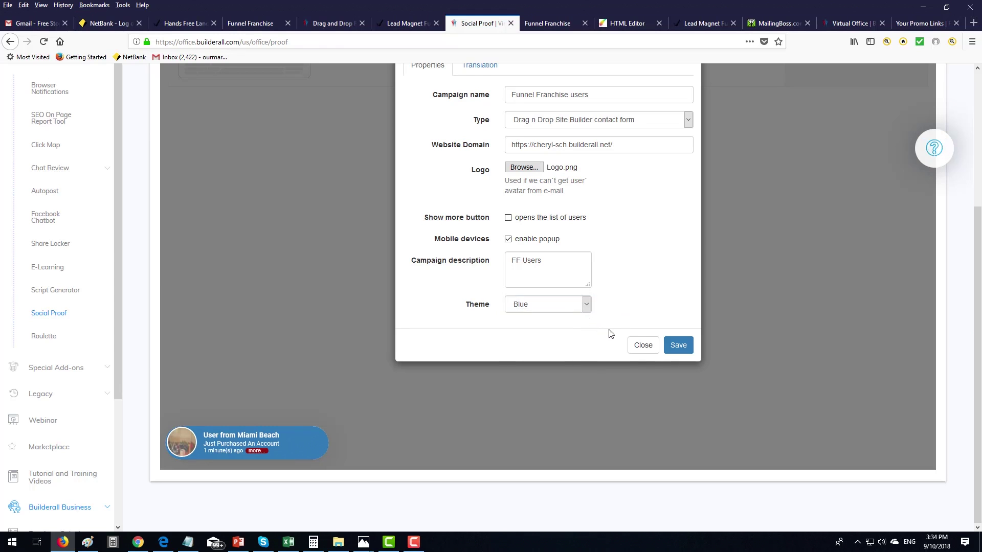
pyautogui.click(677, 346)
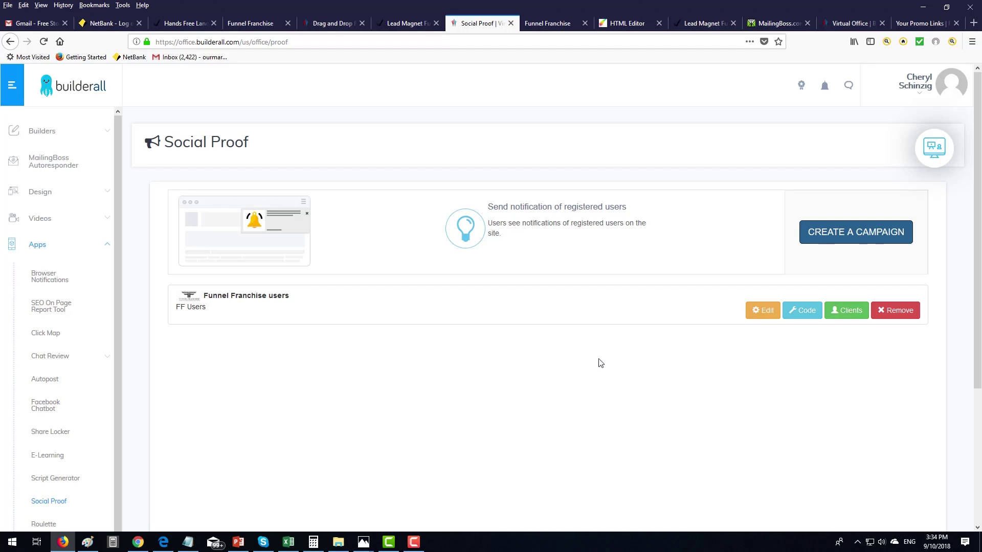
pyautogui.click(797, 317)
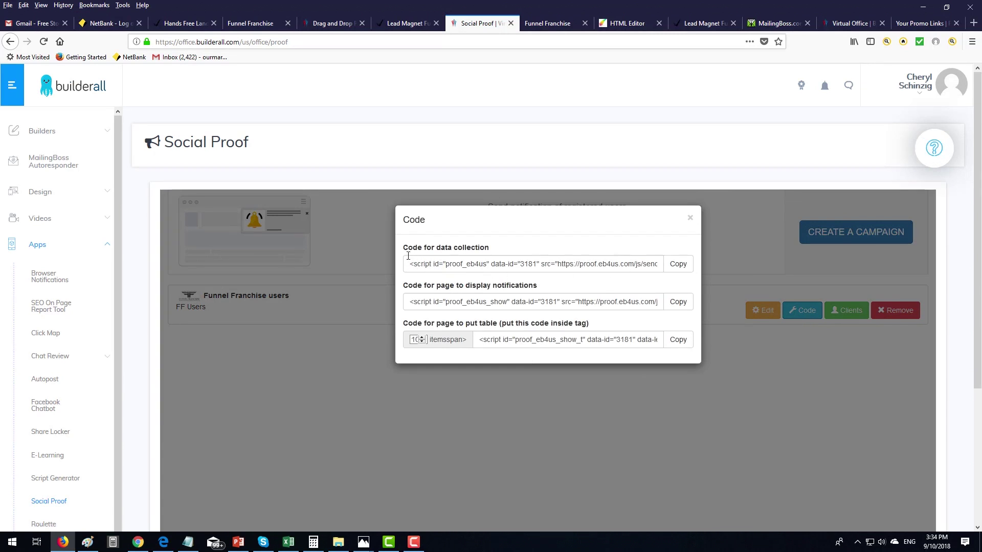
# - Copy the campaign's full script for data collection
pyautogui.moveTo(414, 266); pyautogui.dragTo(664, 268)
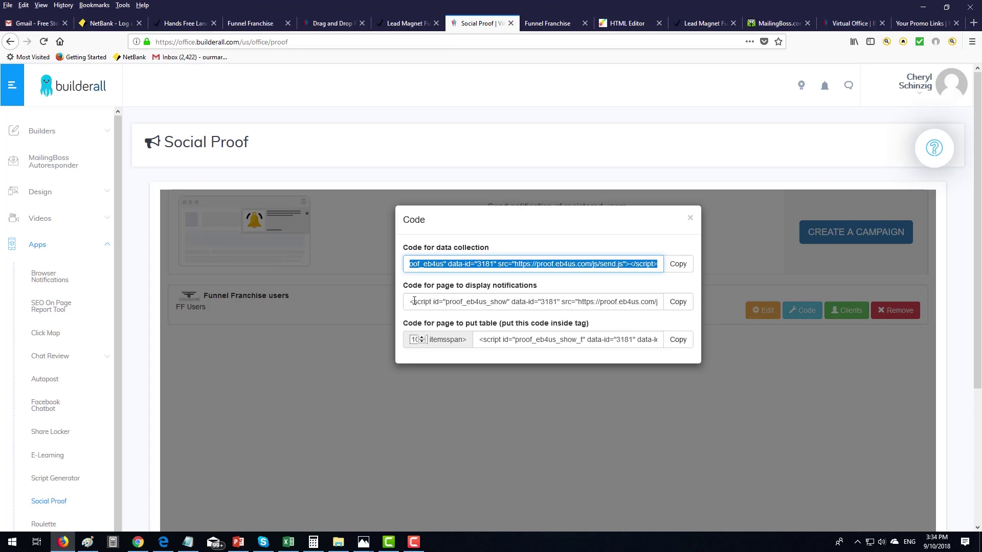
pyautogui.moveTo(409, 301); pyautogui.dragTo(670, 302)
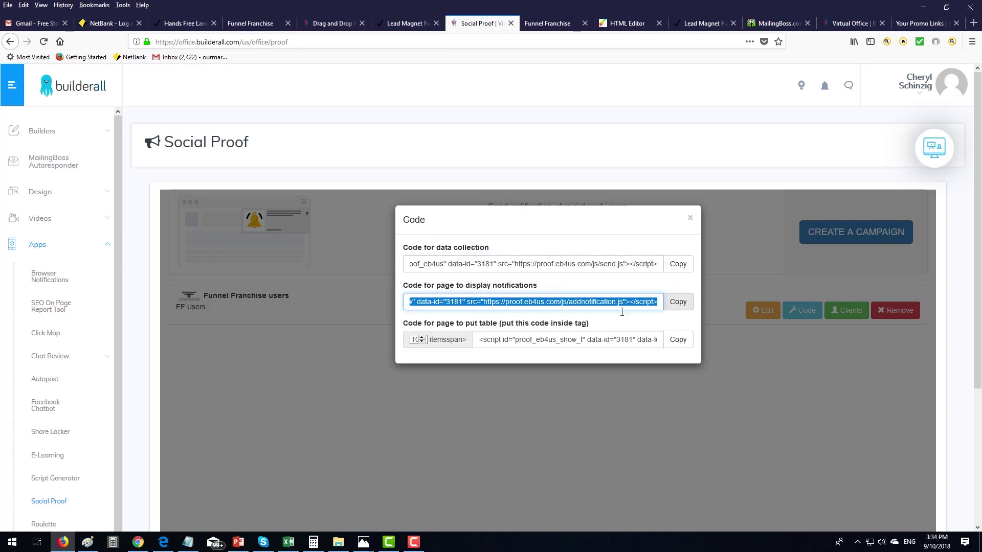
pyautogui.click(509, 287)
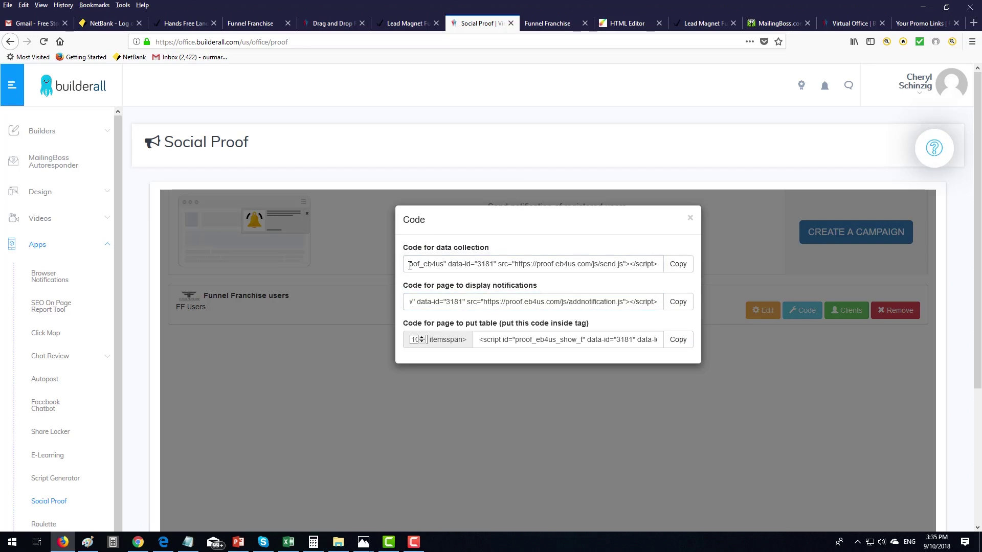
pyautogui.click(491, 265)
pyautogui.moveTo(491, 265); pyautogui.dragTo(412, 264)
pyautogui.click(416, 264)
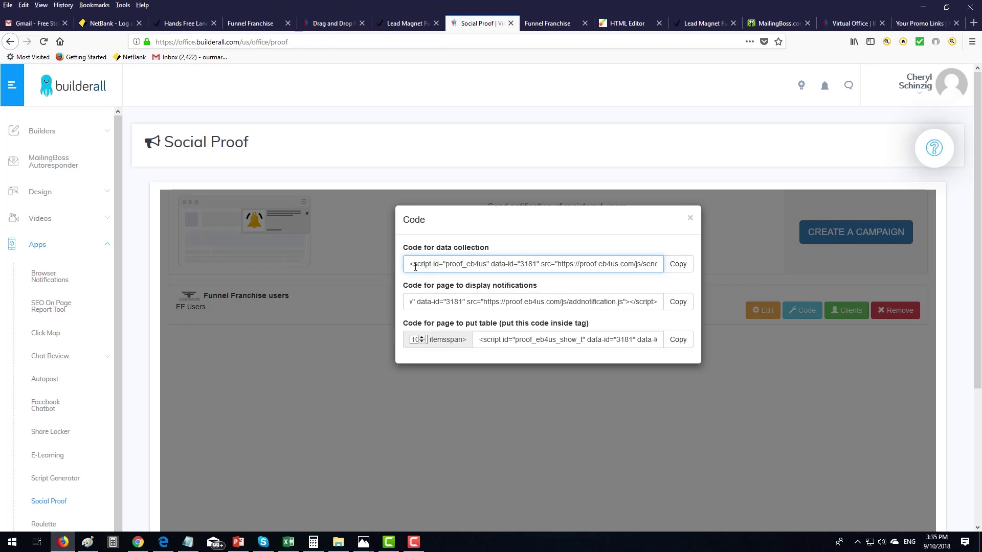
pyautogui.moveTo(412, 264); pyautogui.dragTo(670, 277)
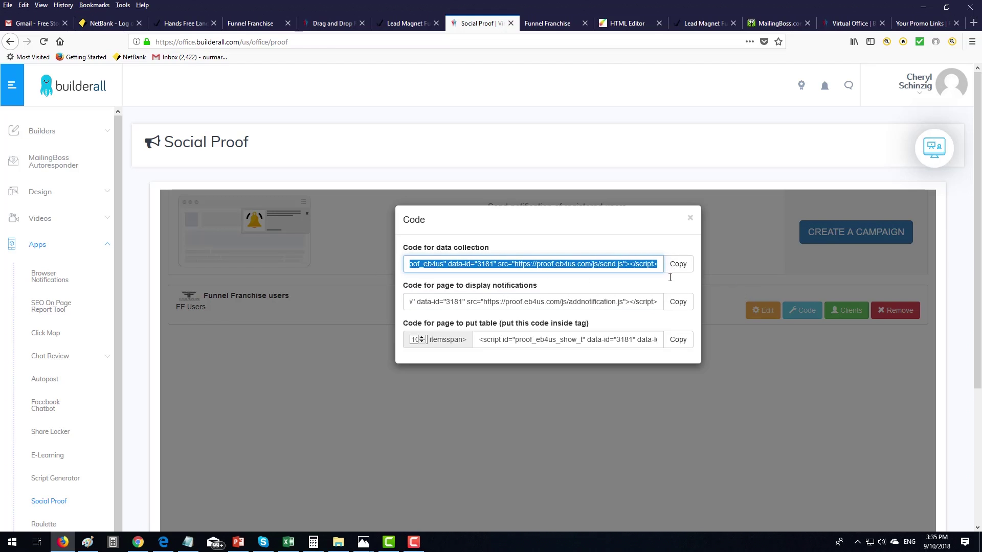
pyautogui.rightClick(629, 272)
pyautogui.click(644, 298)
# - In the HTML Editor, paste the data collection script into the Page Head Scripts of the Lead Magnet Page and save the page settings
pyautogui.click(620, 24)
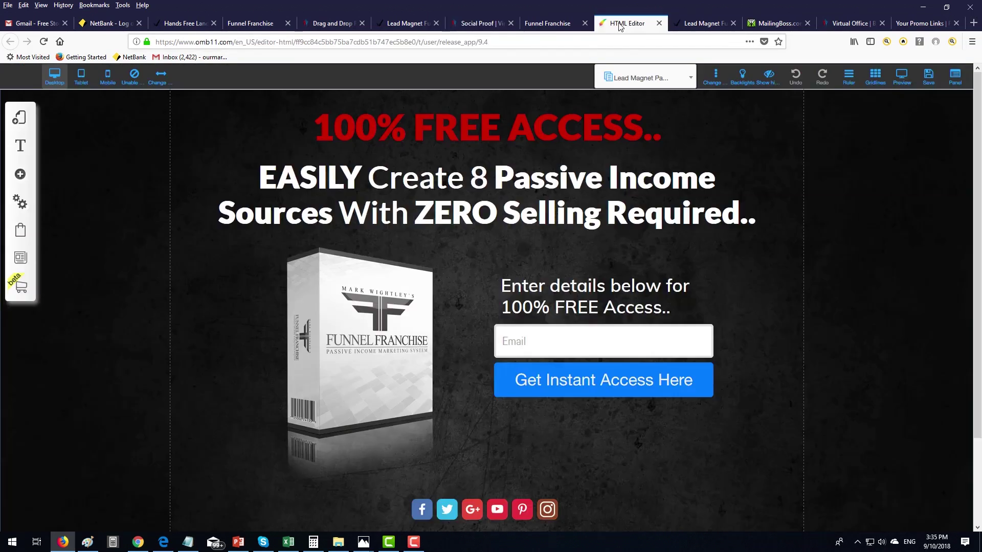
pyautogui.click(19, 123)
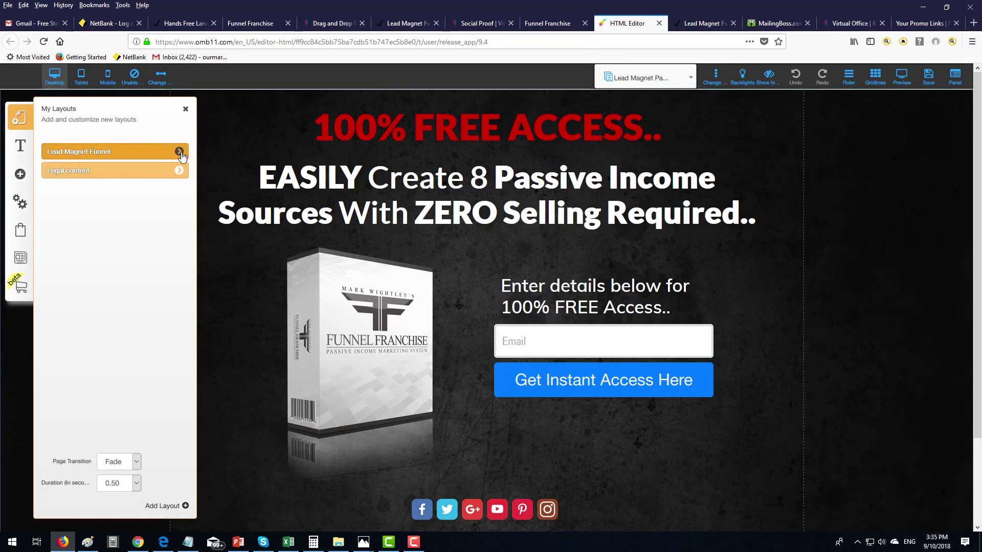
pyautogui.click(180, 152)
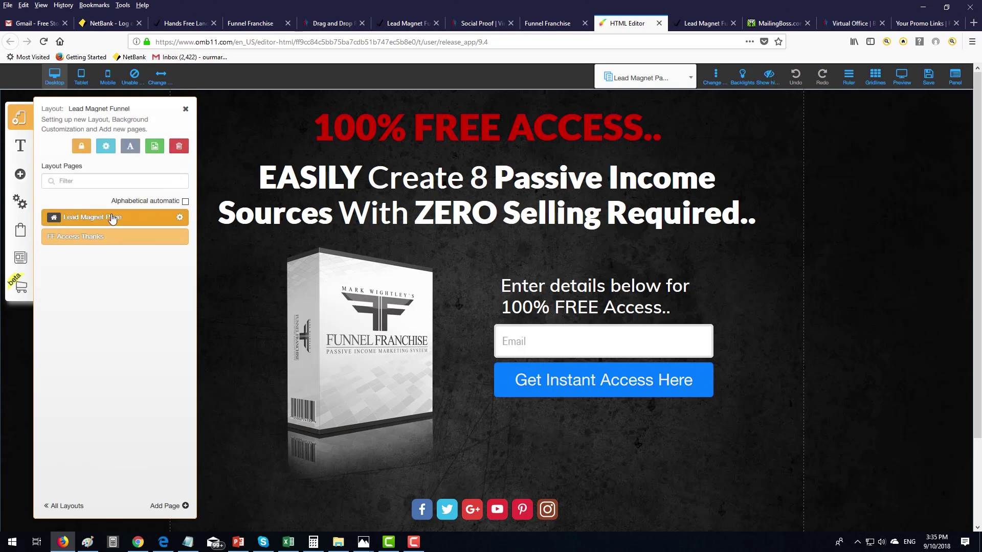
pyautogui.click(181, 219)
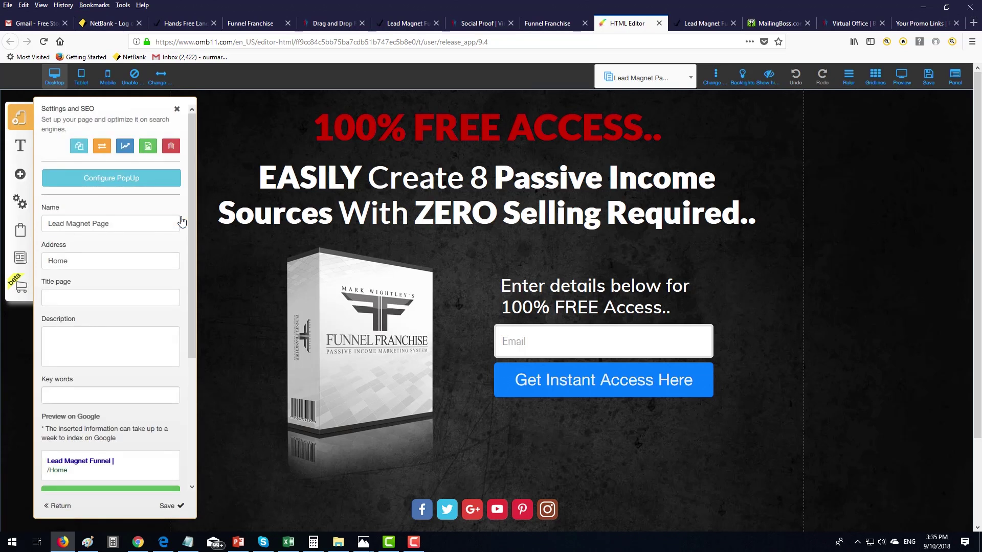
pyautogui.scroll(-4, 156, 217)
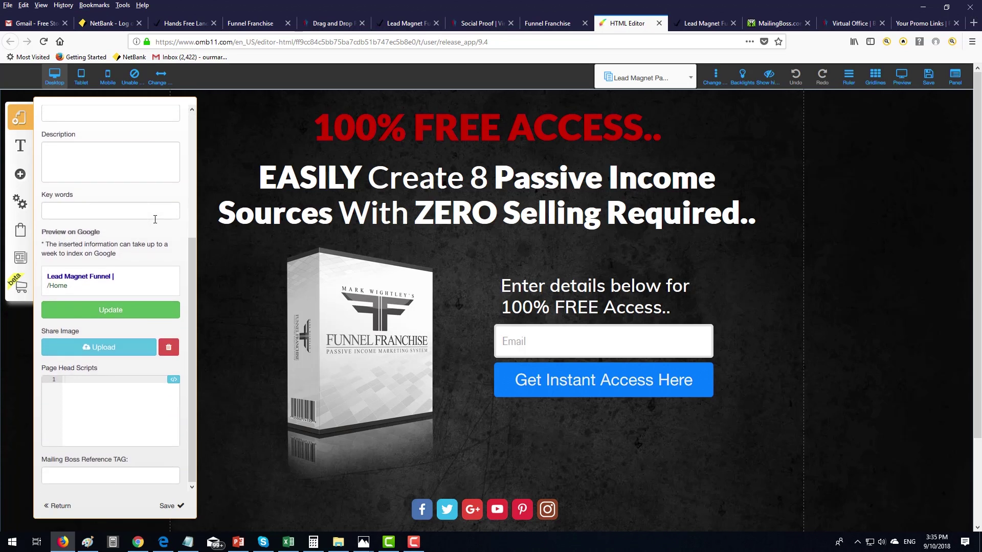
pyautogui.scroll(-2, 116, 396)
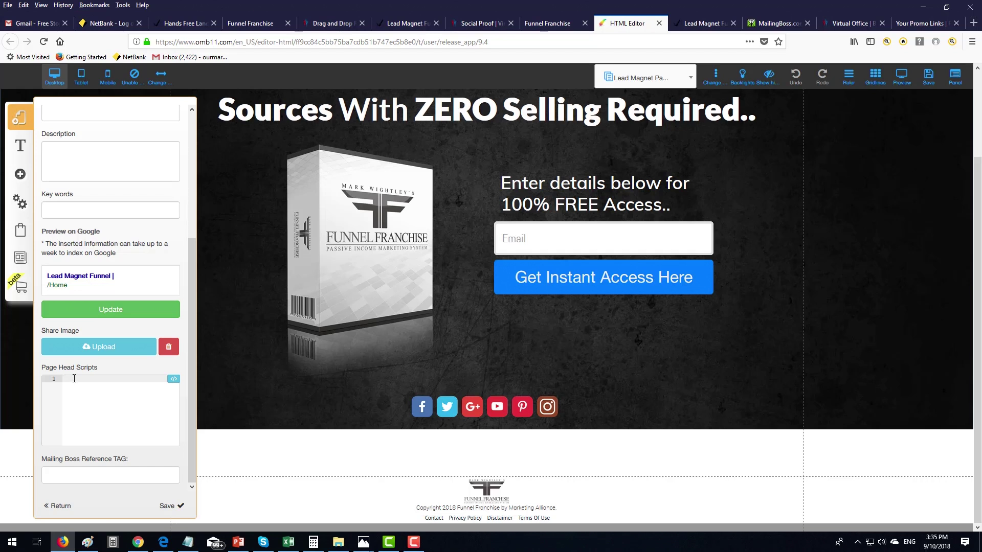
pyautogui.hotkey('ctrl', 'v')
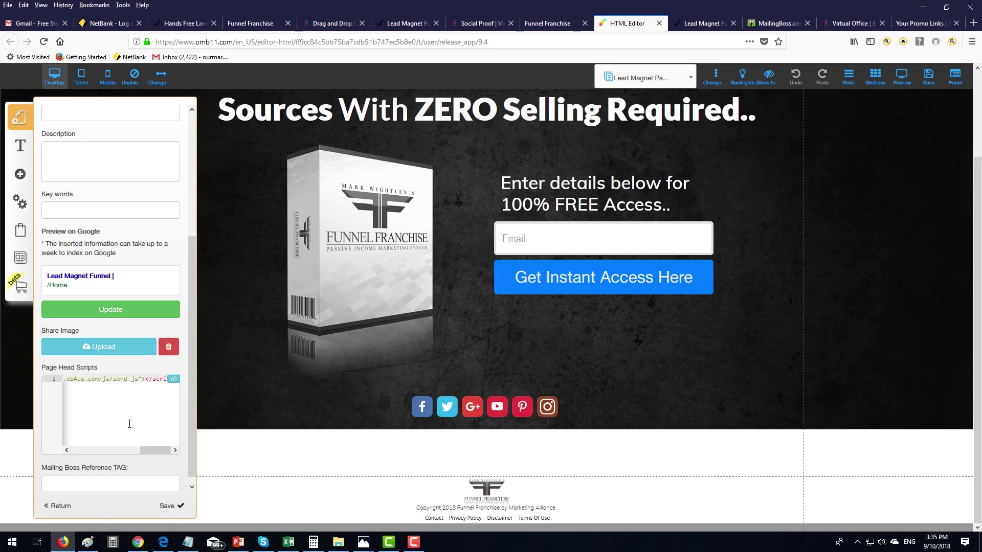
pyautogui.click(173, 506)
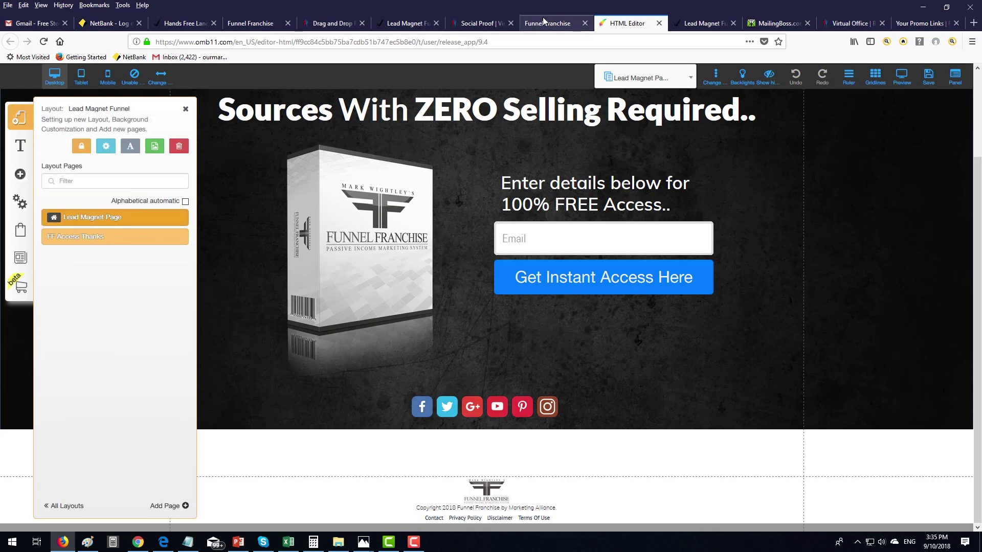
# - Back in Social Proof, copy the full script for the page to display notifications
pyautogui.click(473, 24)
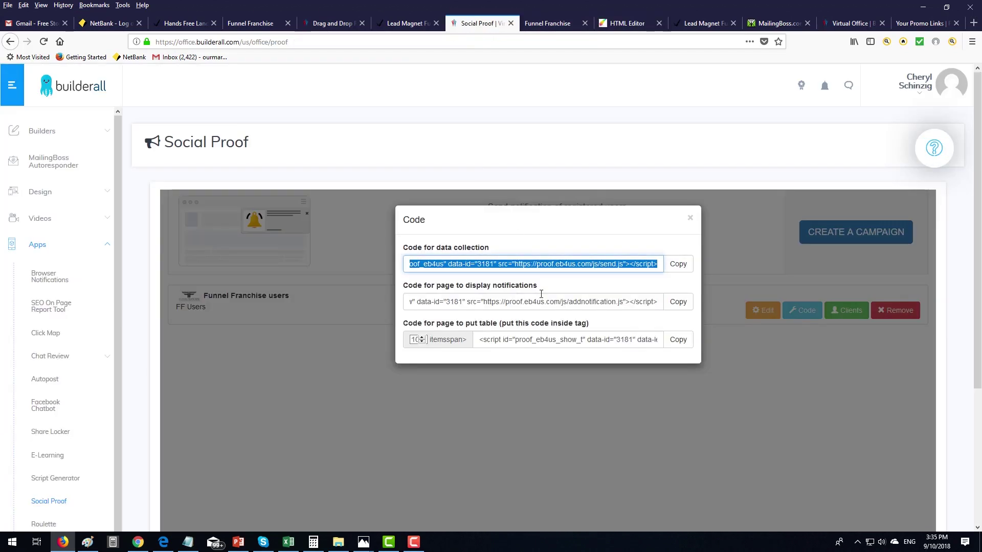
pyautogui.click(495, 312)
pyautogui.click(424, 305)
pyautogui.moveTo(447, 303); pyautogui.dragTo(664, 302)
pyautogui.click(413, 302)
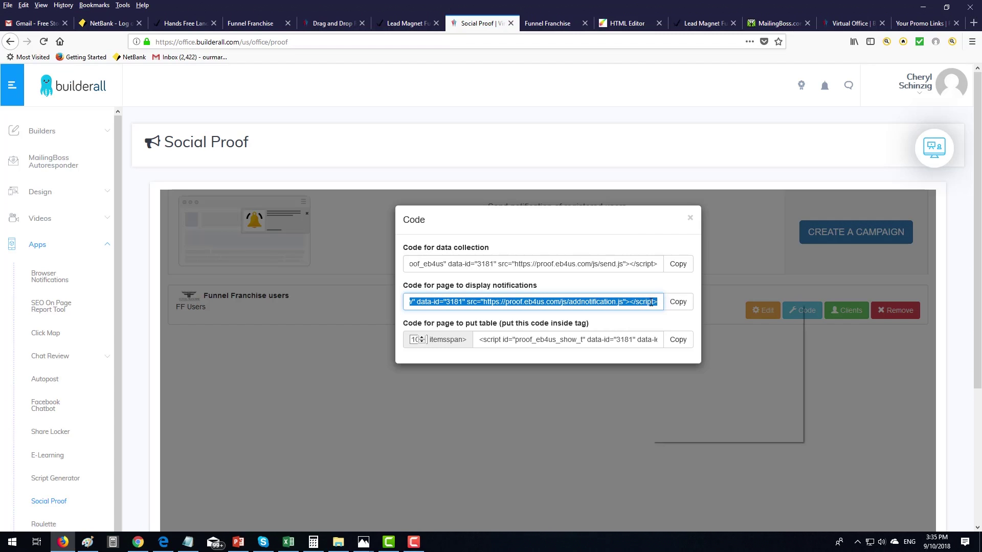
pyautogui.rightClick(658, 303)
pyautogui.click(674, 333)
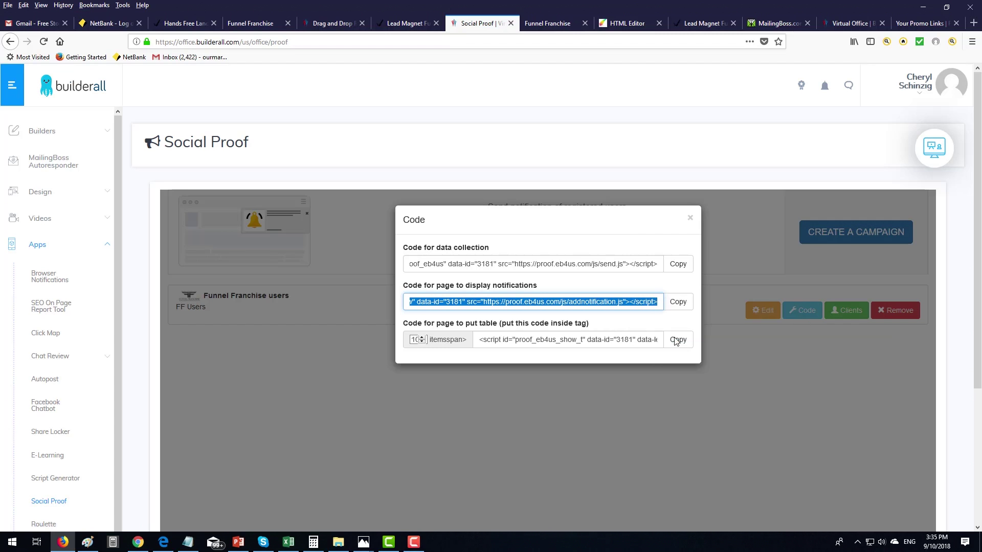
# - In the HTML Editor, paste the notification script two lines below the first in the Lead Magnet Page's head scripts, and save settings and site
pyautogui.click(622, 23)
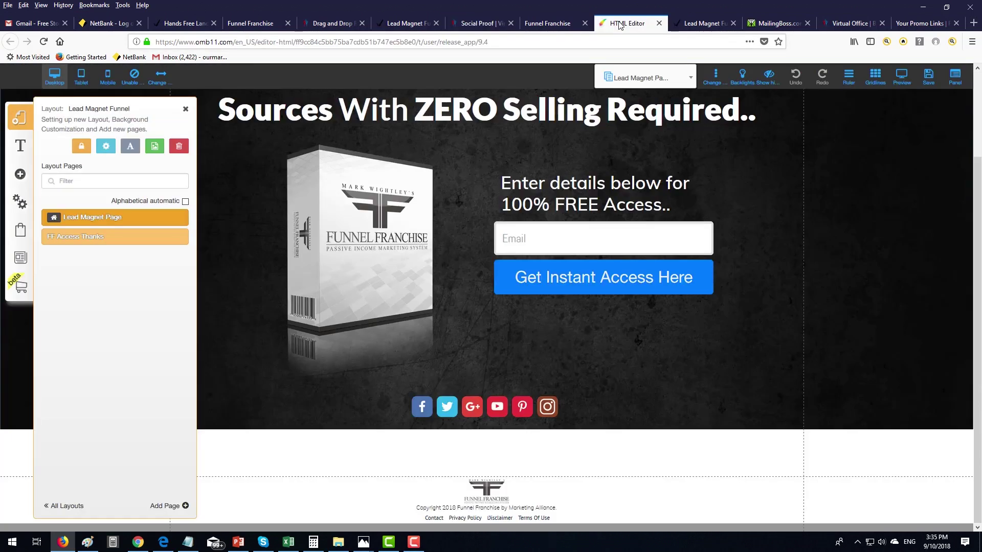
pyautogui.click(180, 219)
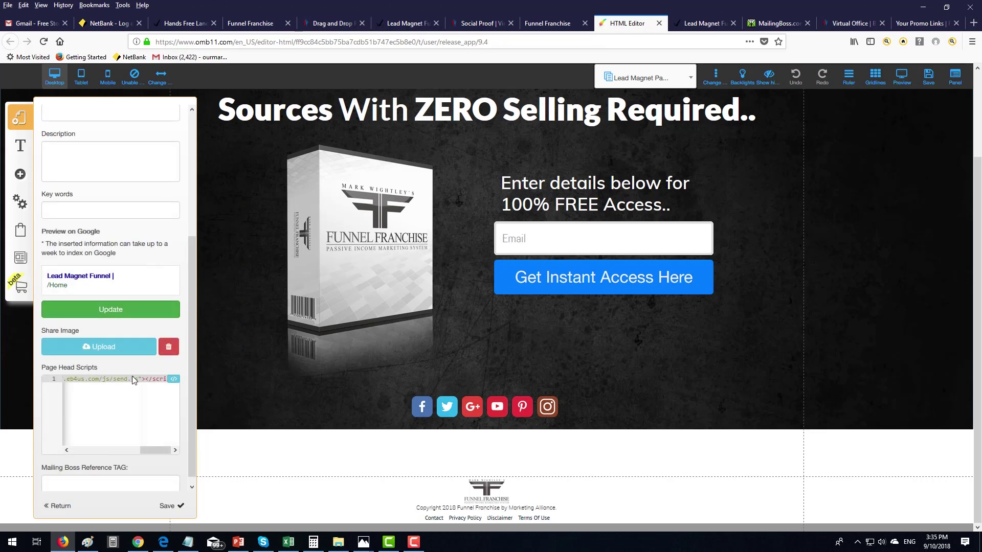
pyautogui.click(118, 381)
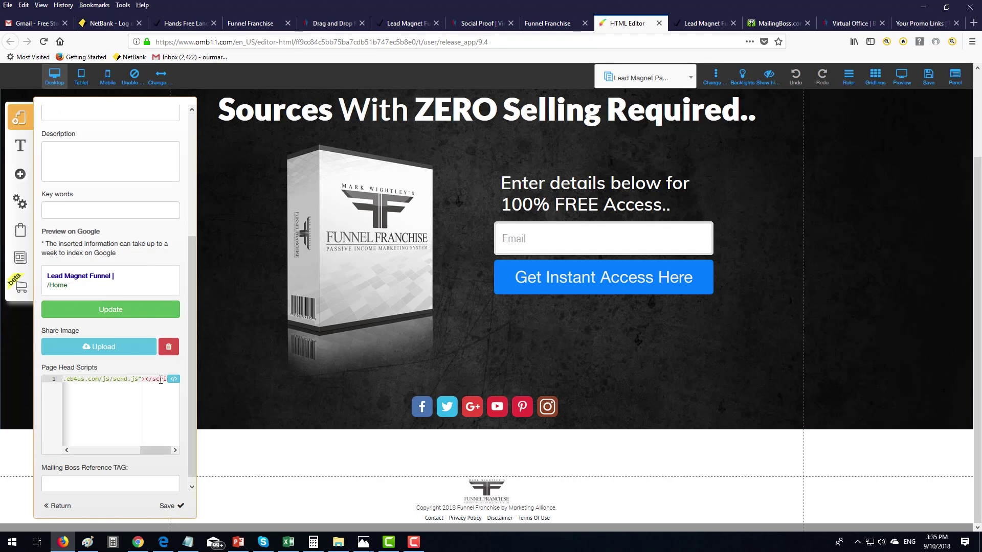
pyautogui.press('Return')
pyautogui.press('Return')
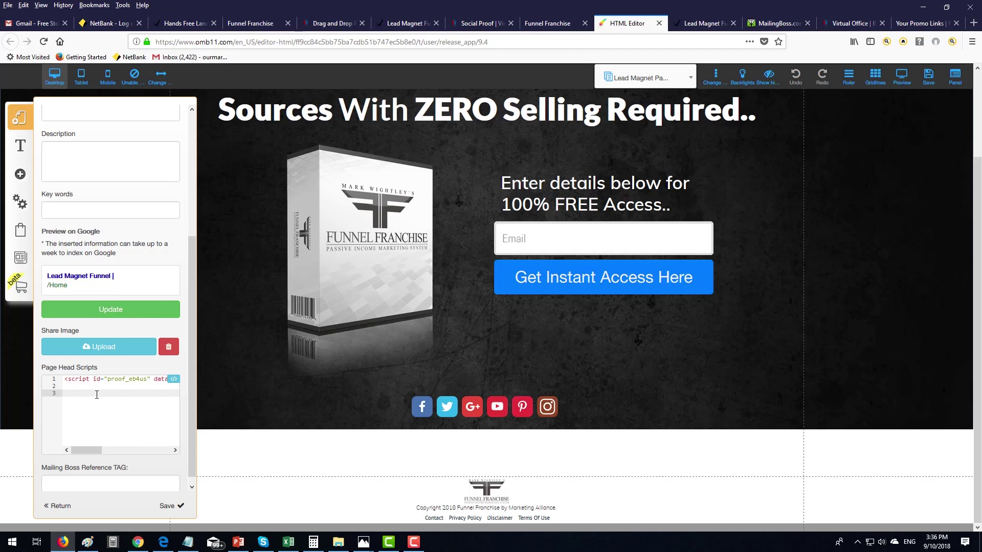
pyautogui.hotkey('ctrl', 'v')
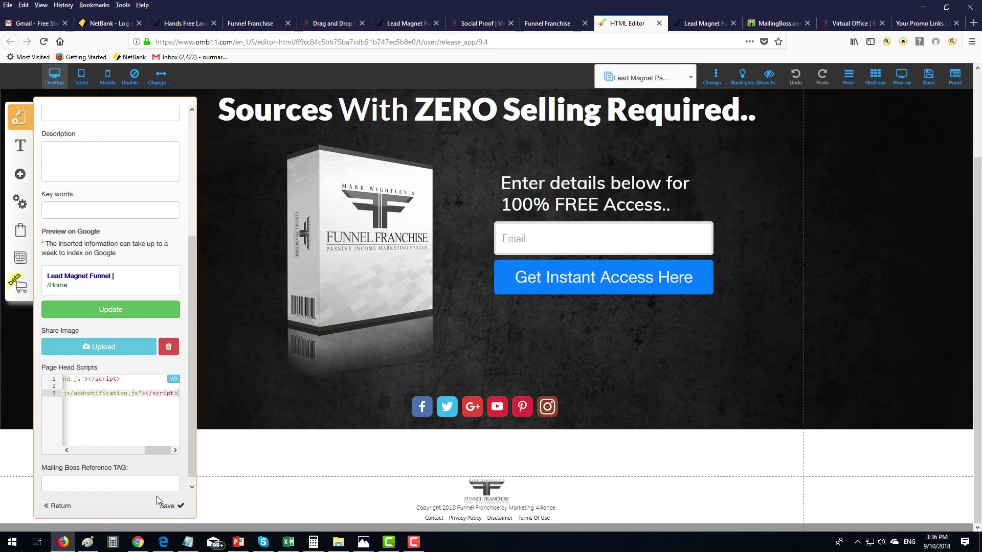
pyautogui.click(171, 506)
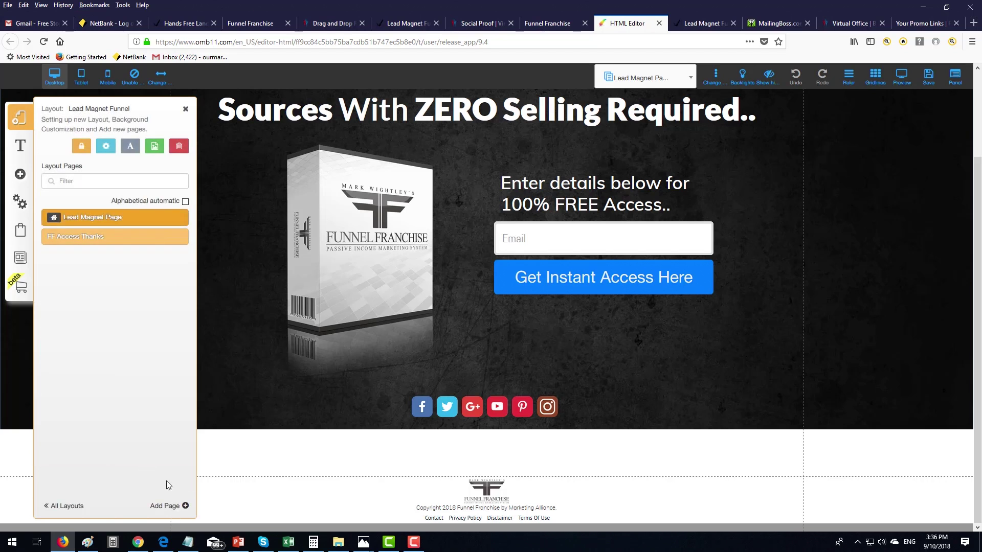
pyautogui.click(232, 330)
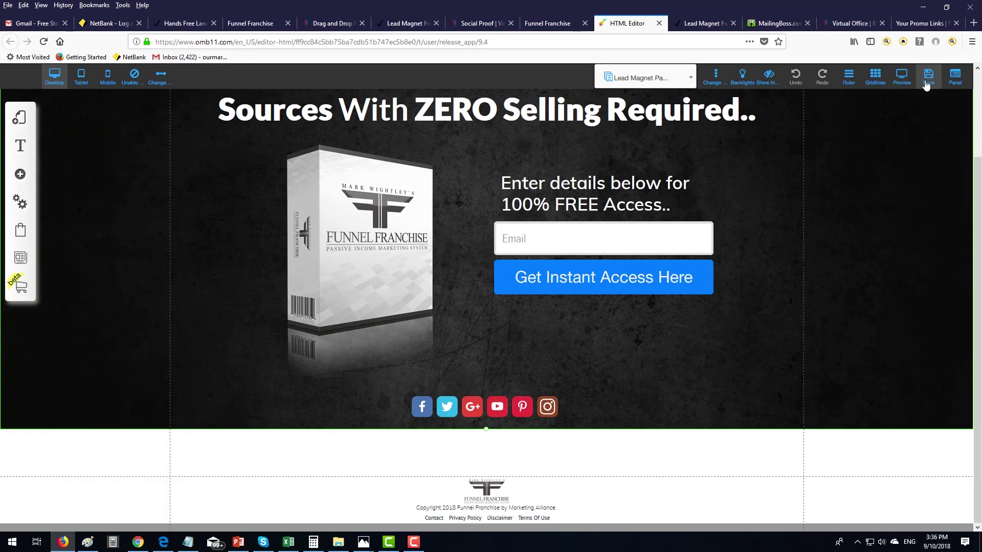
pyautogui.click(928, 76)
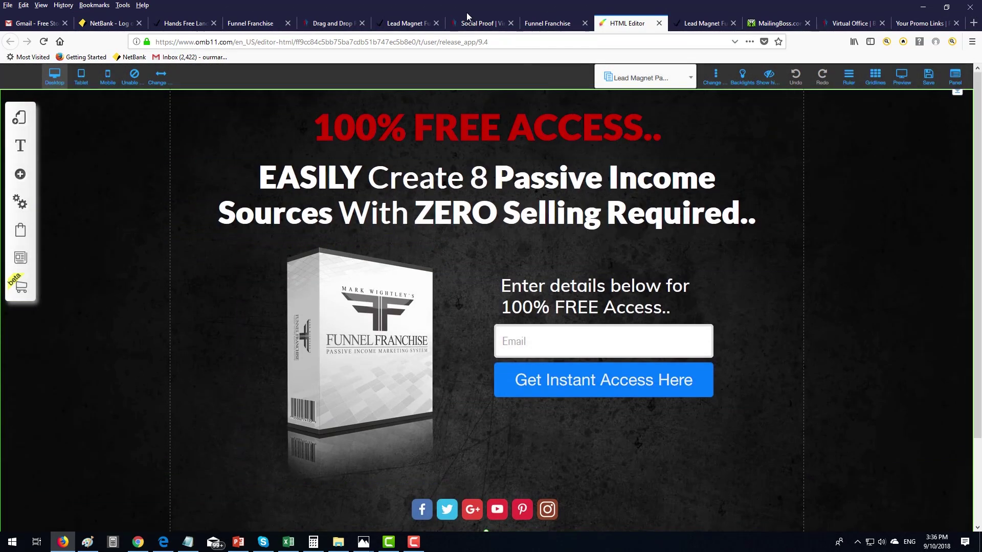
# - Return to Social Proof, close the code window and open the Funnel Franchise users campaign's translation texts for editing
pyautogui.click(481, 23)
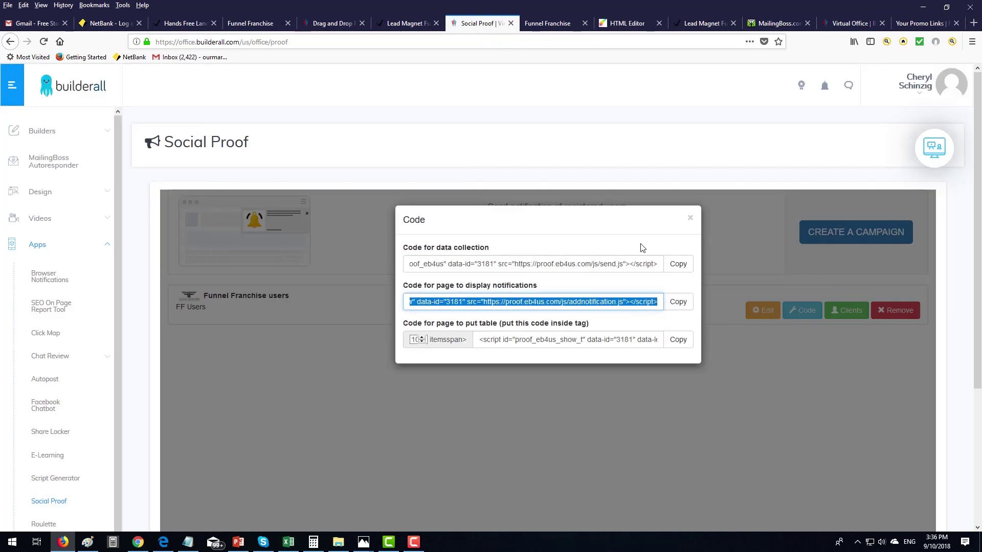
pyautogui.click(690, 219)
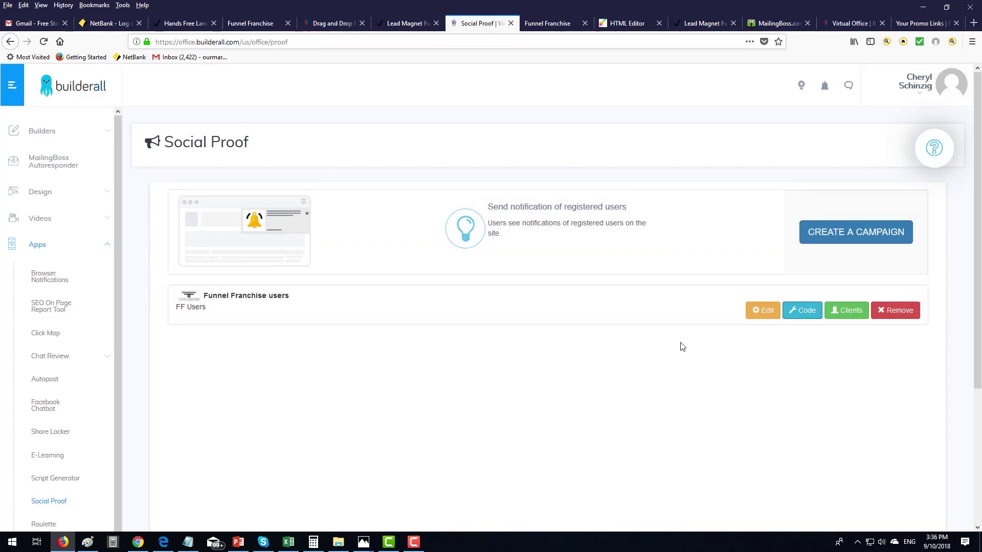
pyautogui.click(757, 311)
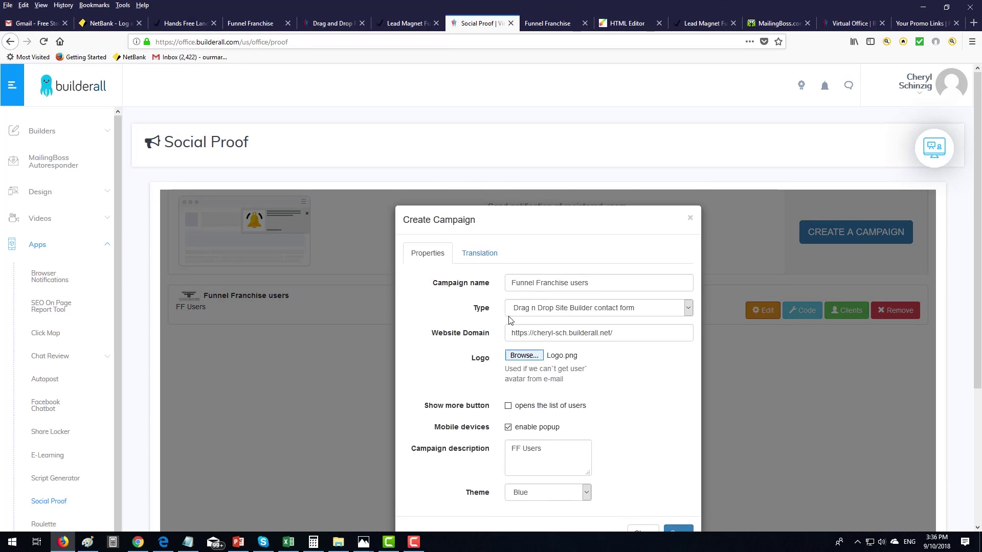
pyautogui.click(487, 254)
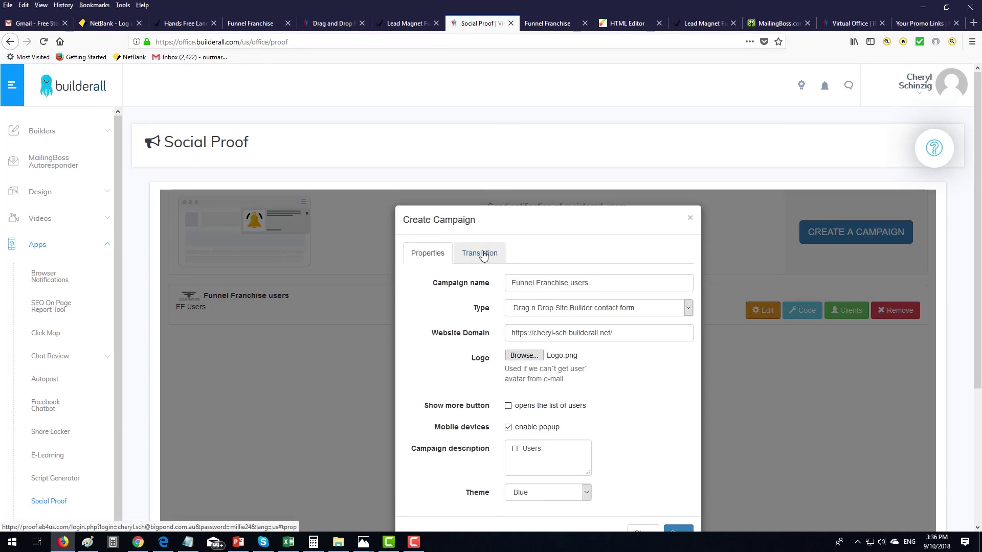
pyautogui.scroll(-2, 568, 368)
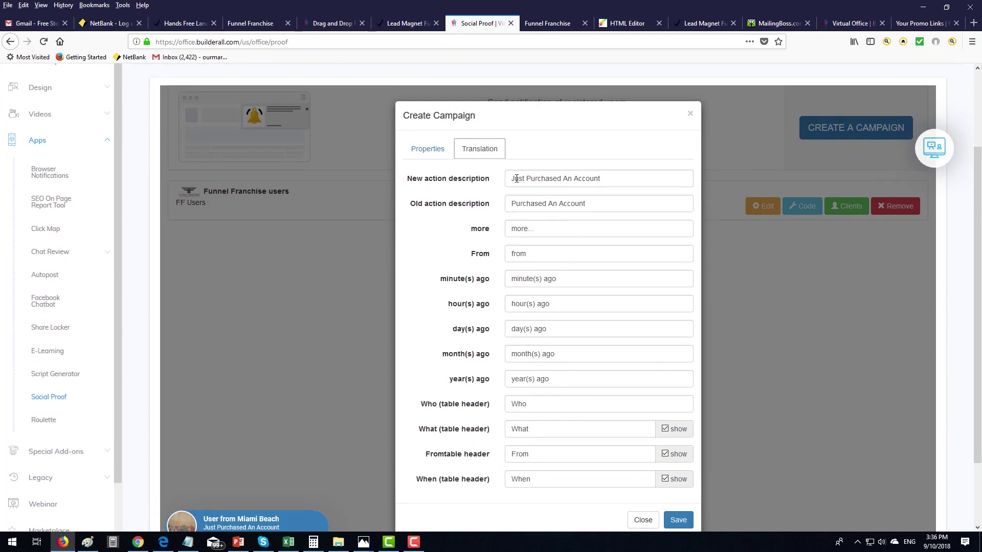
# - Replace the campaign's new action description with "Just Got FREE Access"
pyautogui.moveTo(604, 180); pyautogui.dragTo(507, 180)
pyautogui.press('BackSpace')
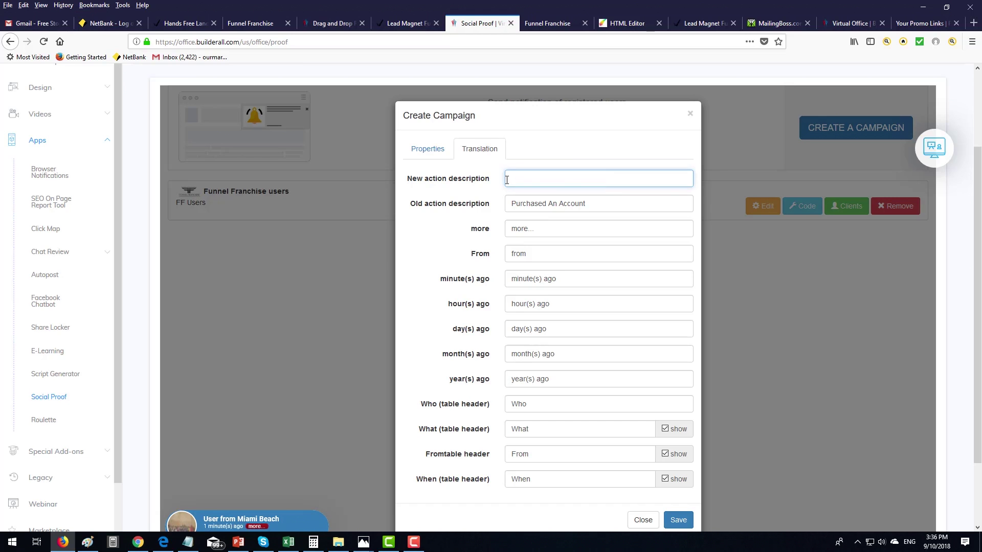
pyautogui.write('Just Signed')
pyautogui.press('BackSpace')
pyautogui.write('G')
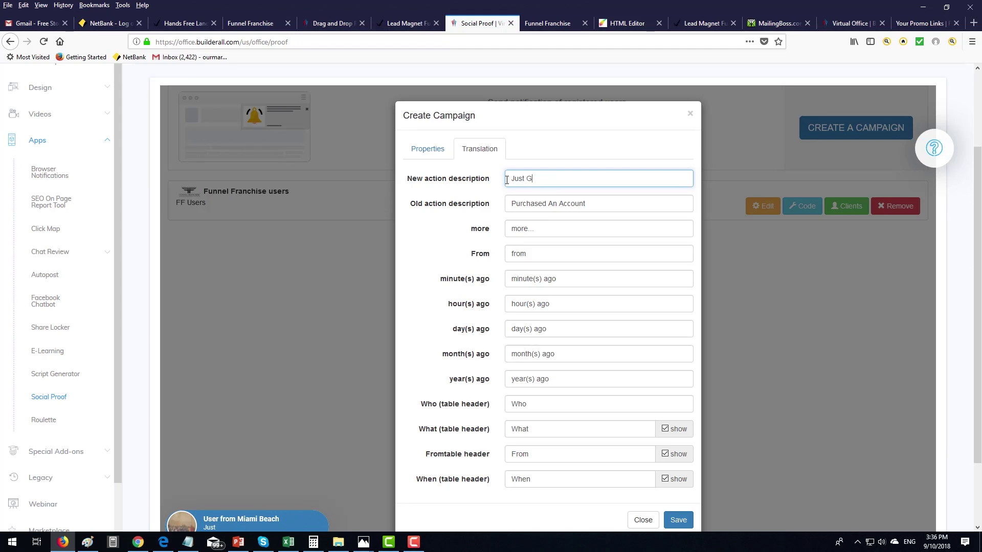
pyautogui.write('ot FREE Acc')
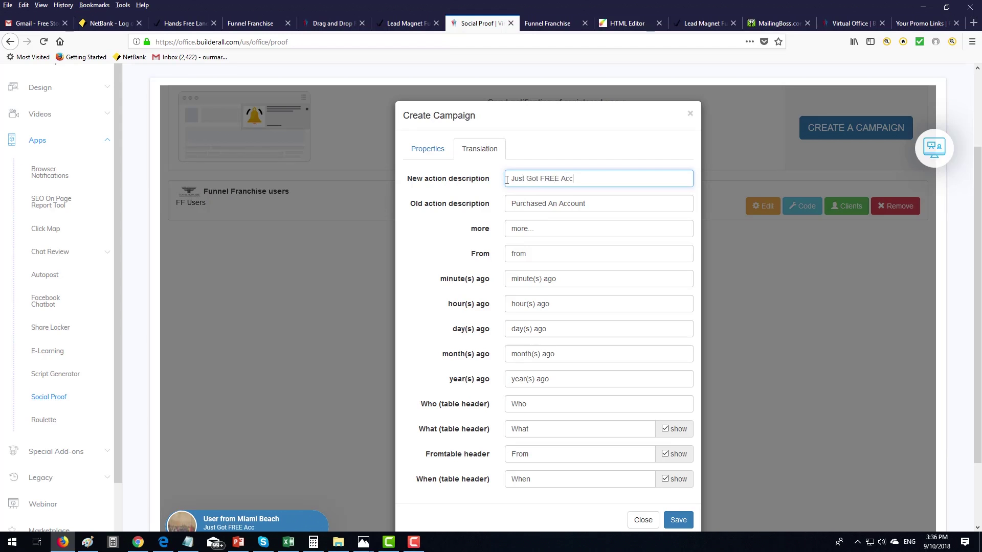
pyautogui.write('ess')
# - Replace the old action description with "Just Got FREE Access" and save the campaign
pyautogui.moveTo(587, 203); pyautogui.dragTo(499, 204)
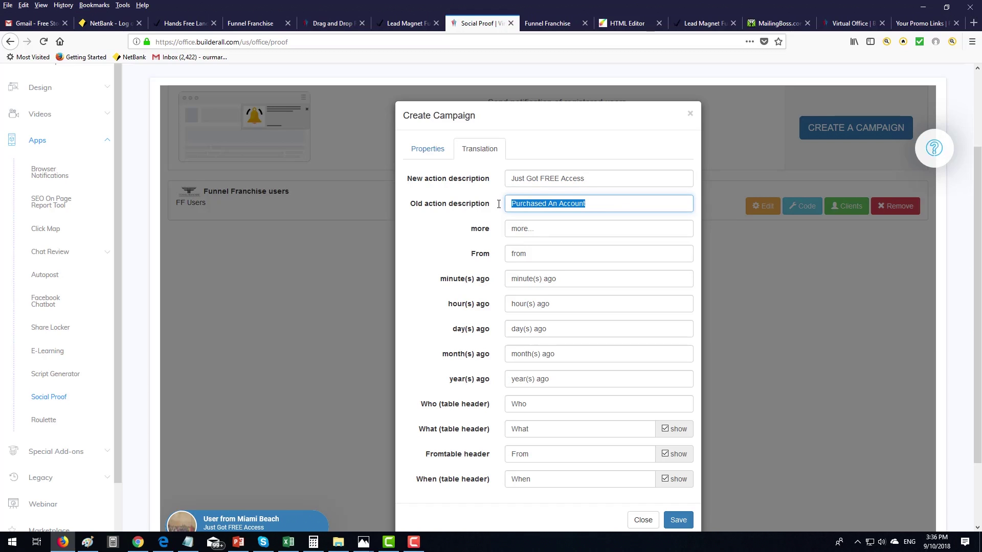
pyautogui.press('BackSpace')
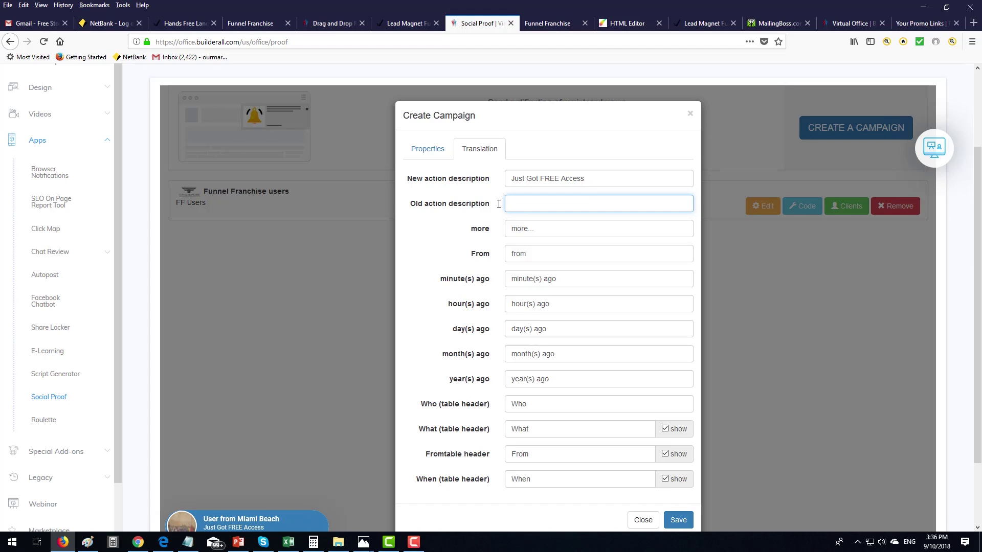
pyautogui.scroll(-3, 293, 295)
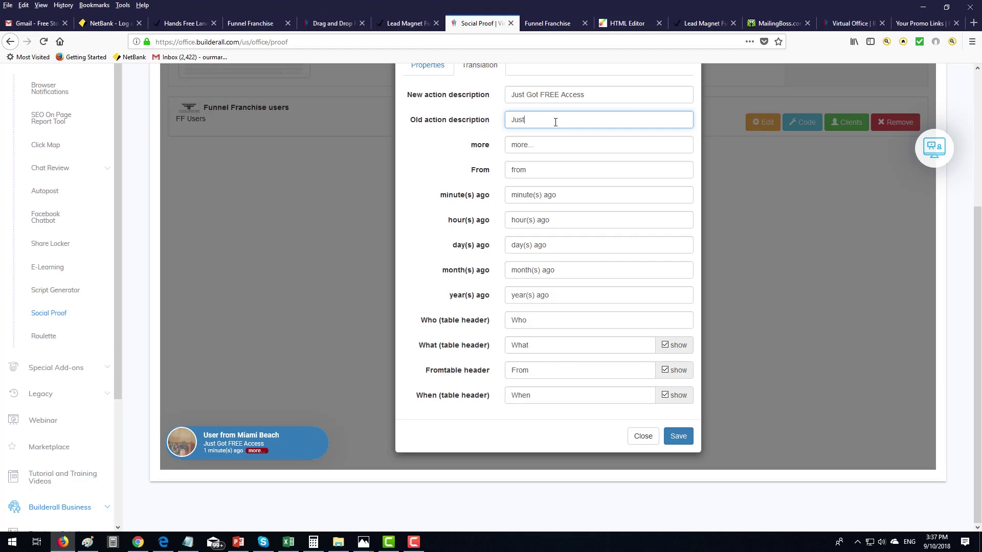
pyautogui.press('BackSpace')
pyautogui.write('Got')
pyautogui.write('Got F')
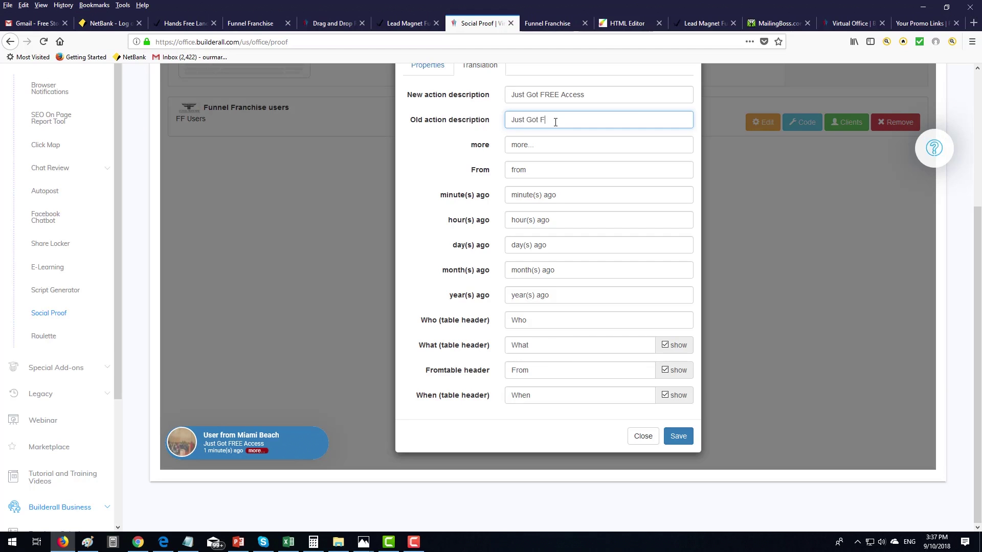
pyautogui.write('REE Access')
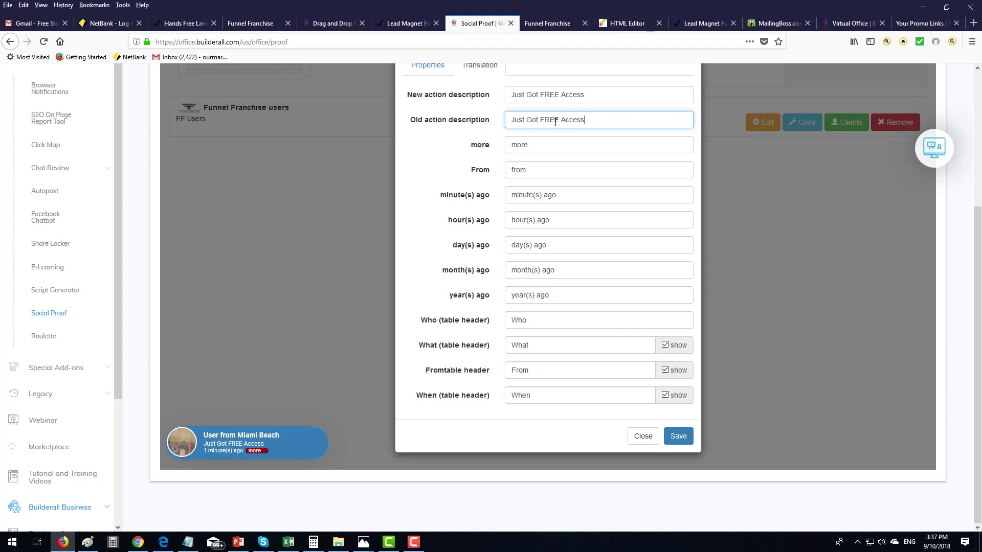
pyautogui.click(678, 438)
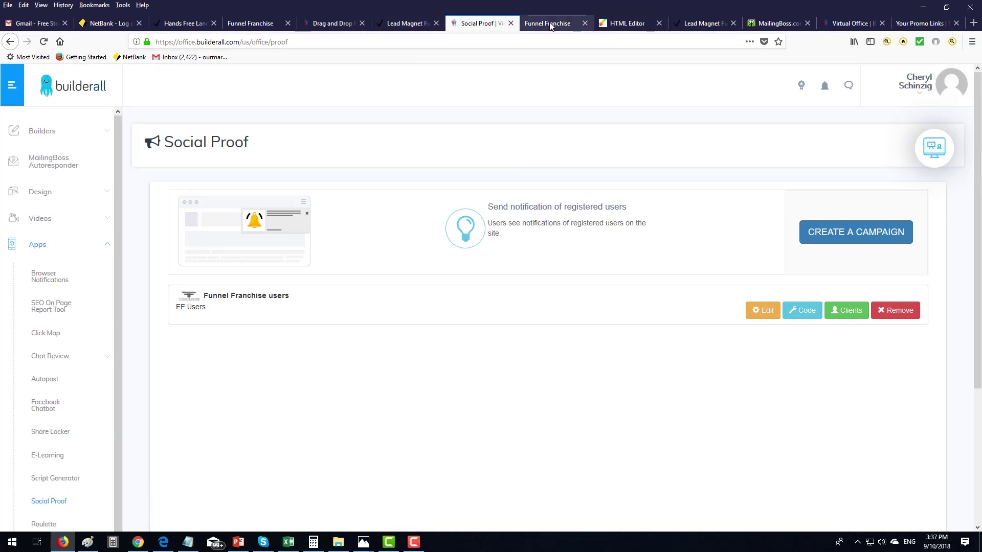
# - Switch to the HTML Editor, save the site changes with the Lead Magnet Page open, and dismiss the save alert
pyautogui.click(609, 22)
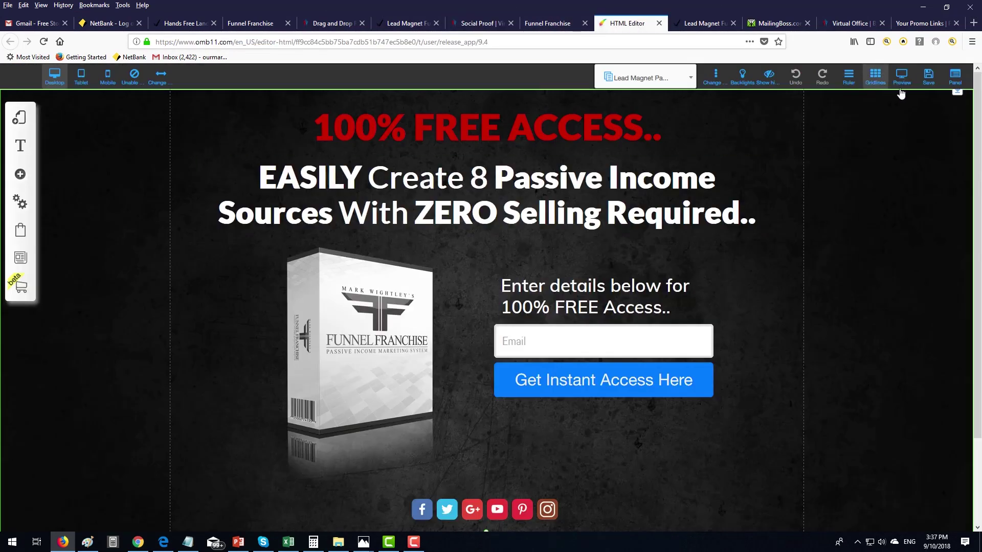
pyautogui.click(929, 84)
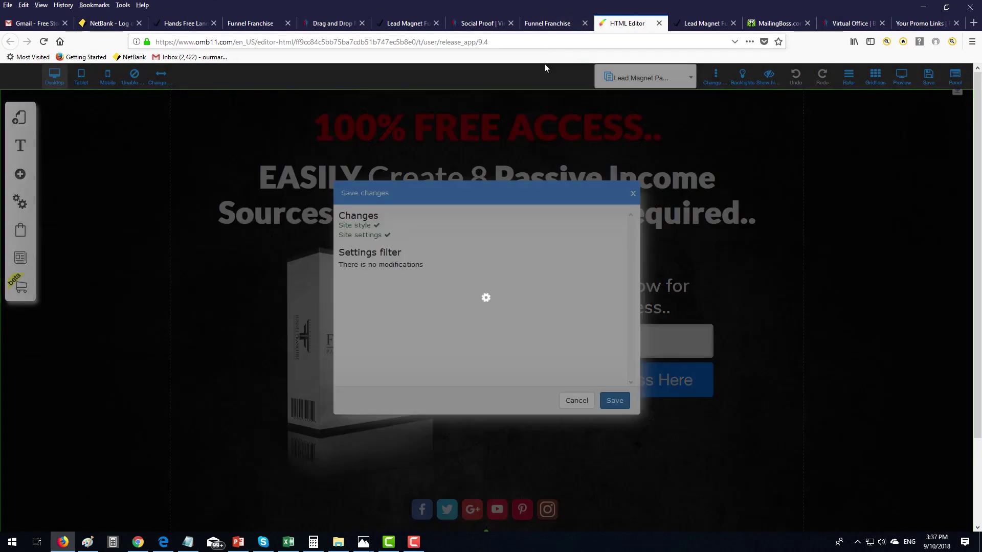
pyautogui.click(475, 23)
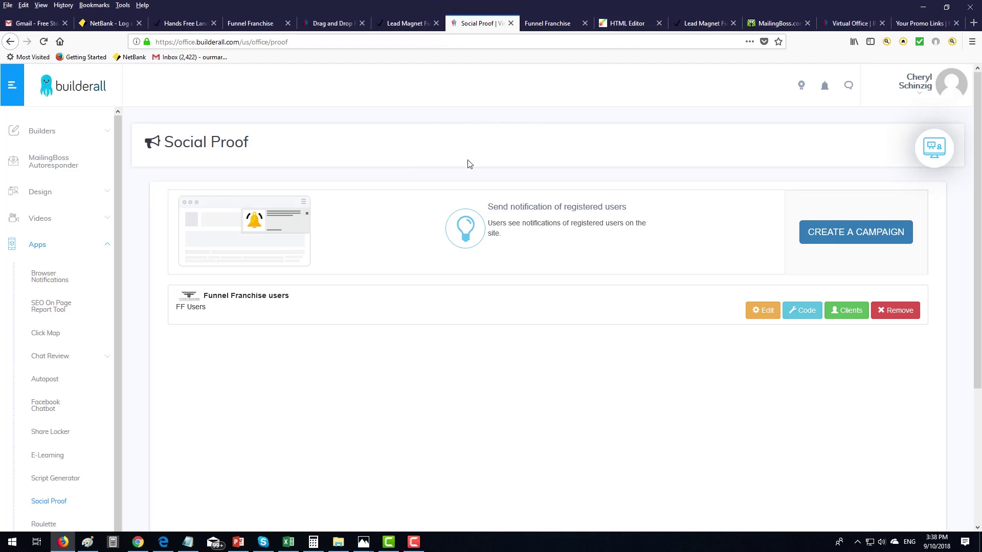
pyautogui.click(629, 23)
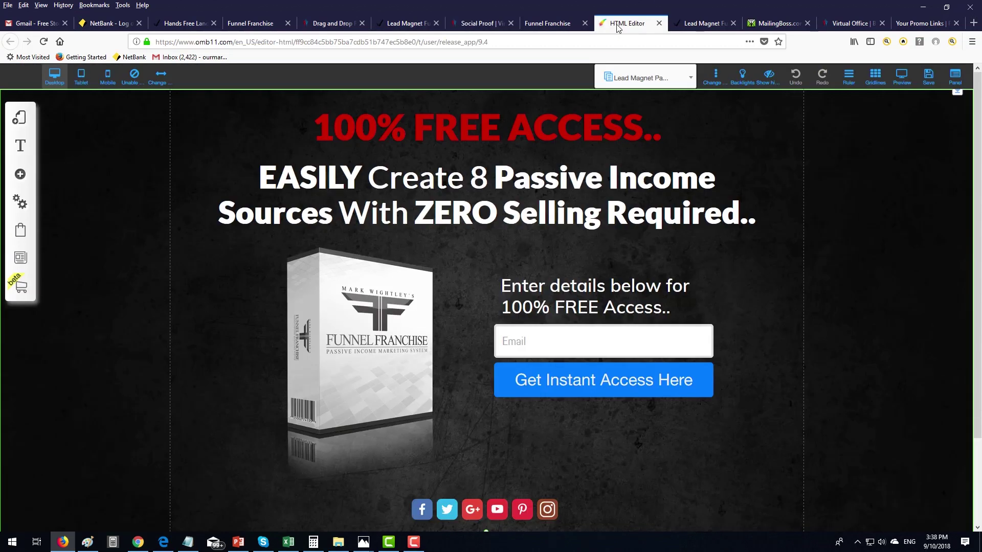
pyautogui.click(928, 77)
pyautogui.click(615, 401)
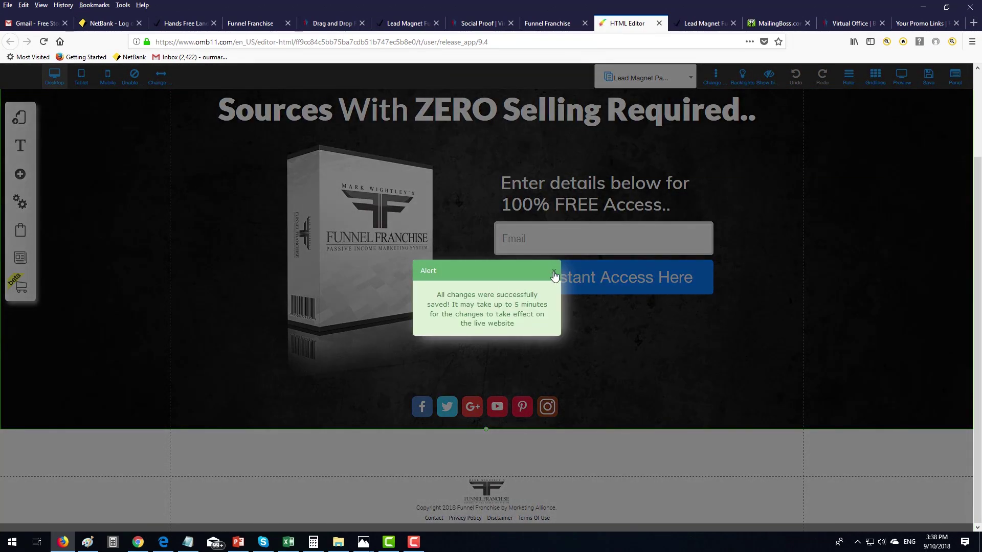
pyautogui.click(554, 272)
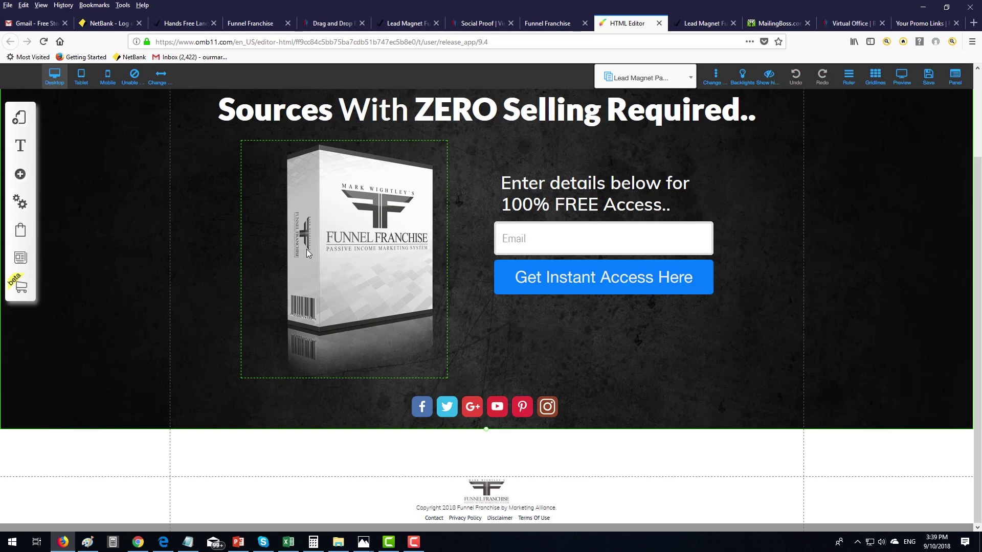
# - Return to Social Proof, check the Funnel Franchise users campaign's client list, load more entries, and close the list
pyautogui.click(479, 23)
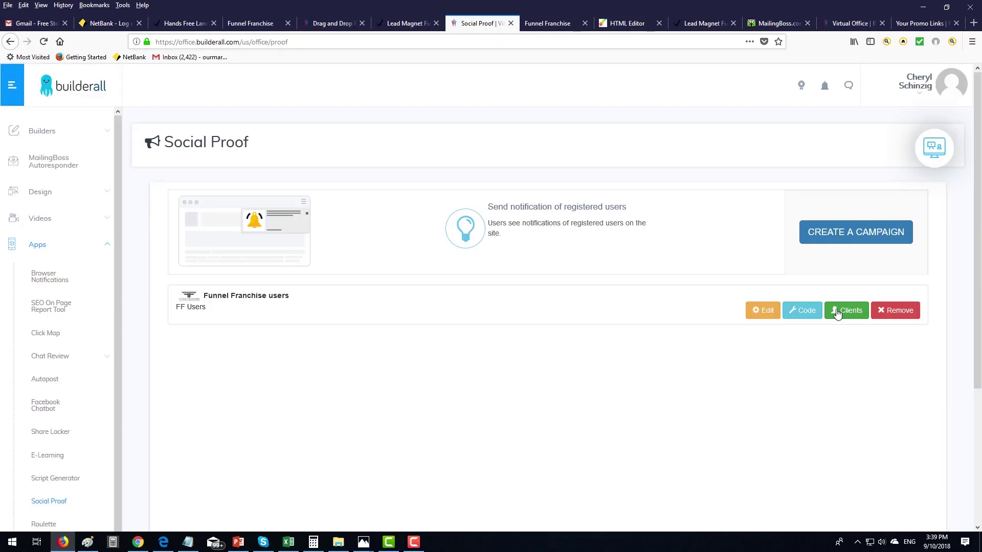
pyautogui.click(837, 312)
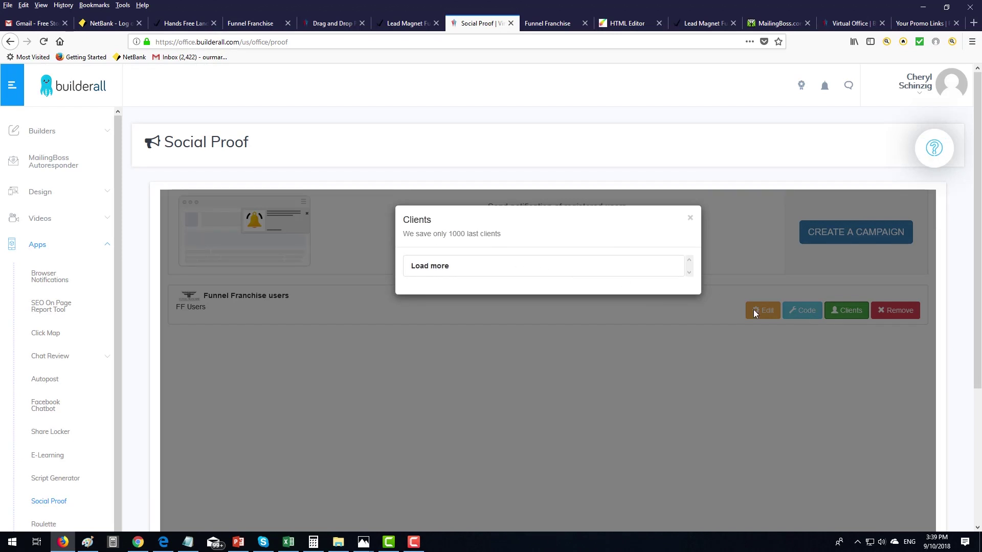
pyautogui.click(454, 266)
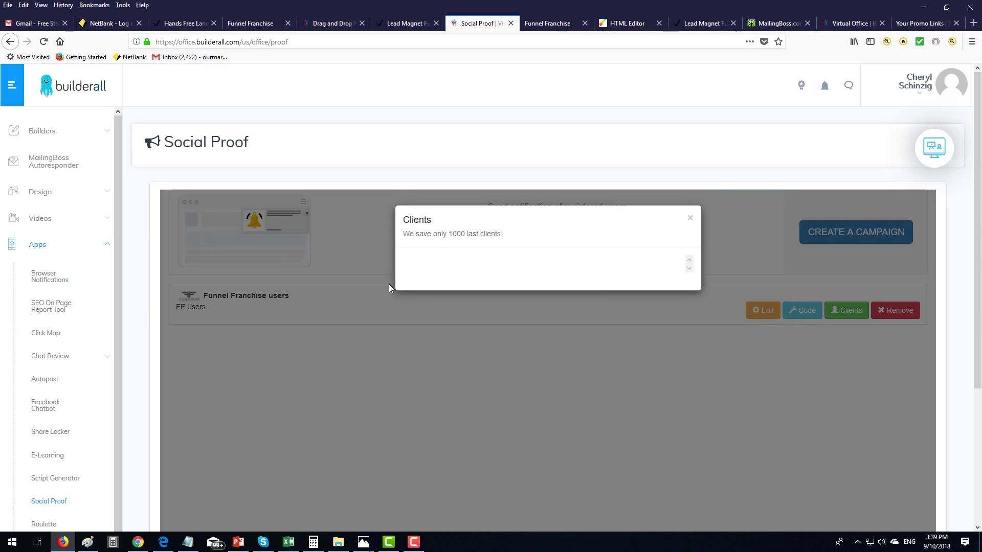
pyautogui.click(690, 218)
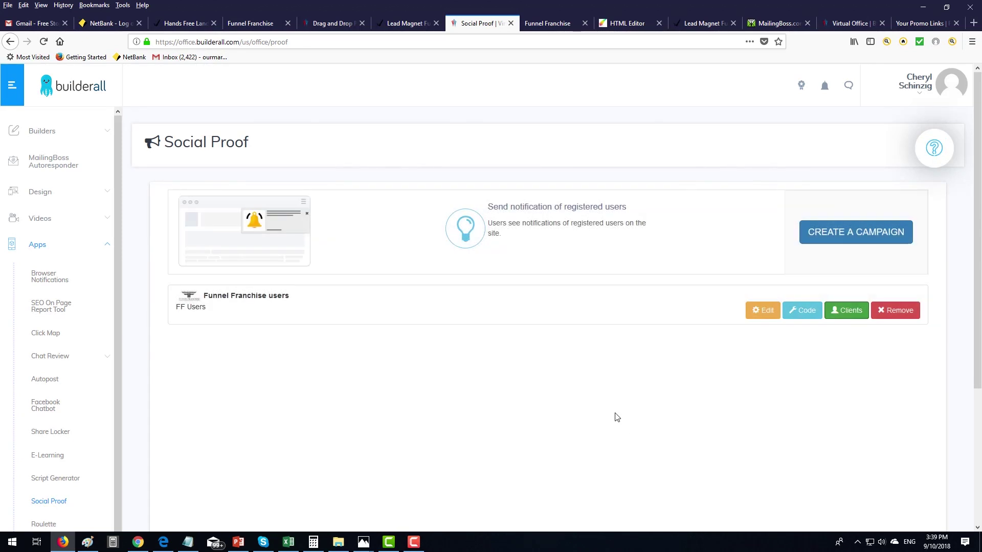